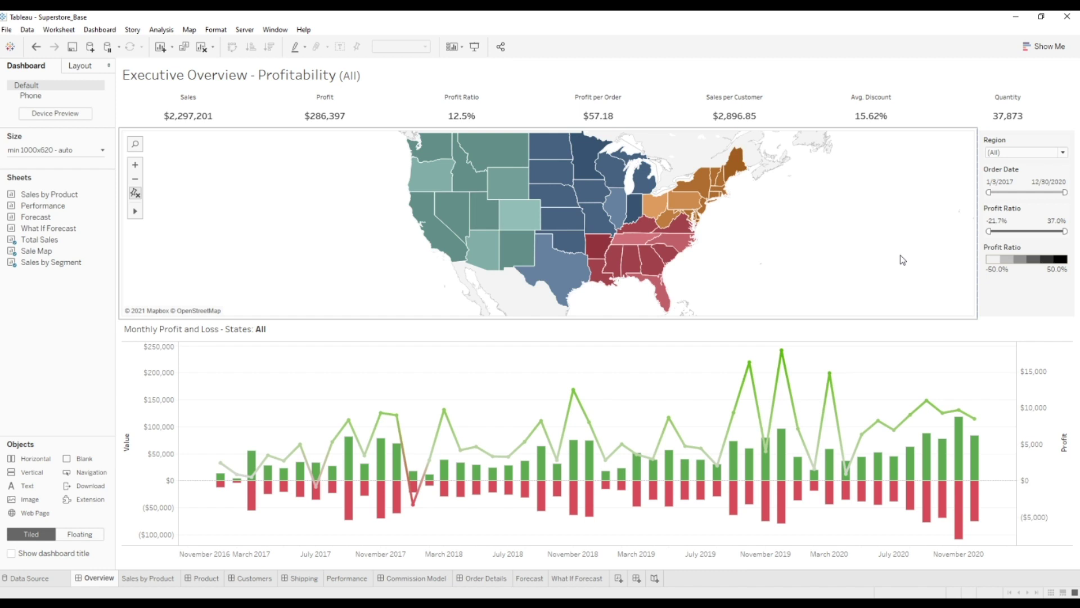
- Open the Sale Map worksheet from the dashboard's Sales by Geography region map
click(903, 260)
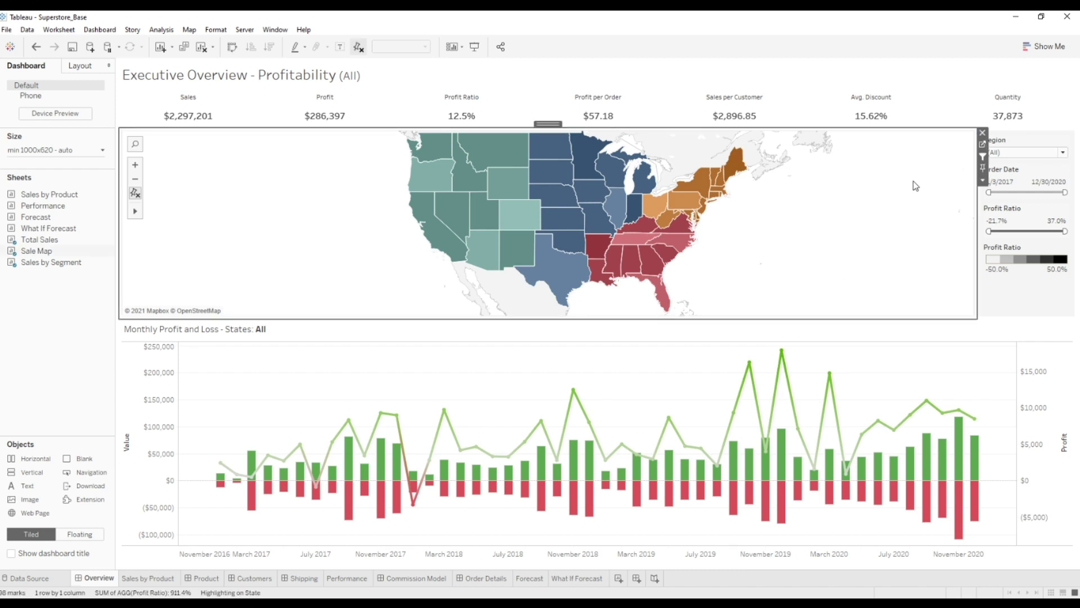
click(983, 148)
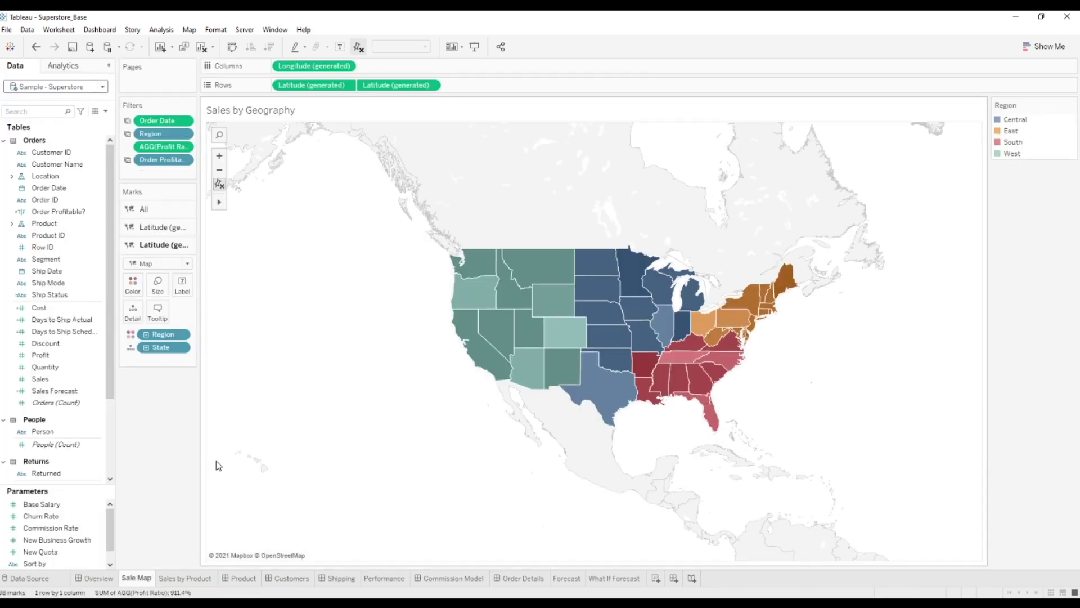
click(143, 288)
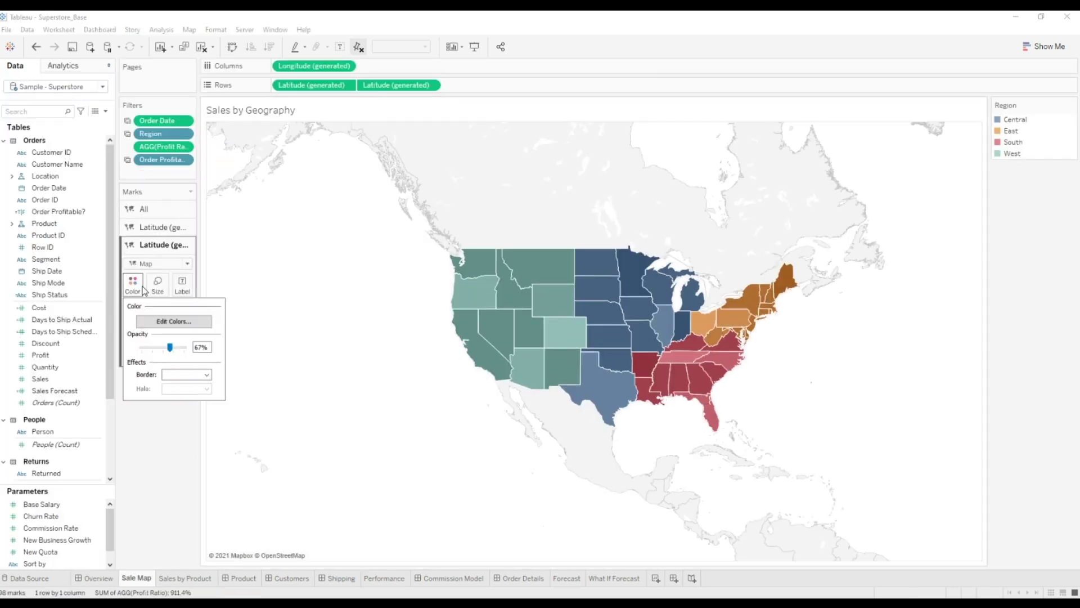
click(169, 322)
click(611, 214)
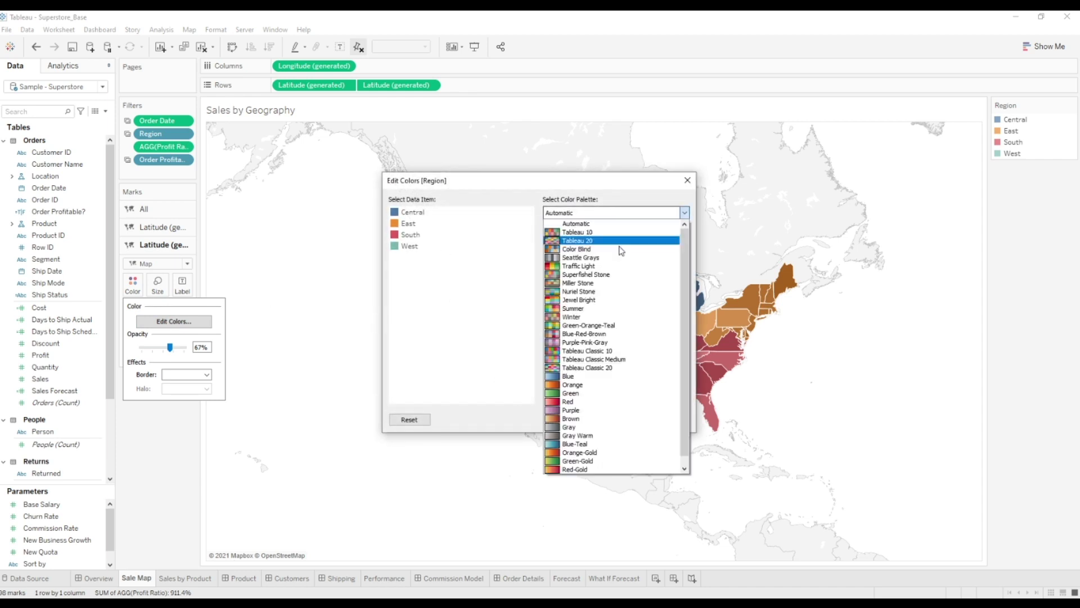
scroll(630, 337, down, 1)
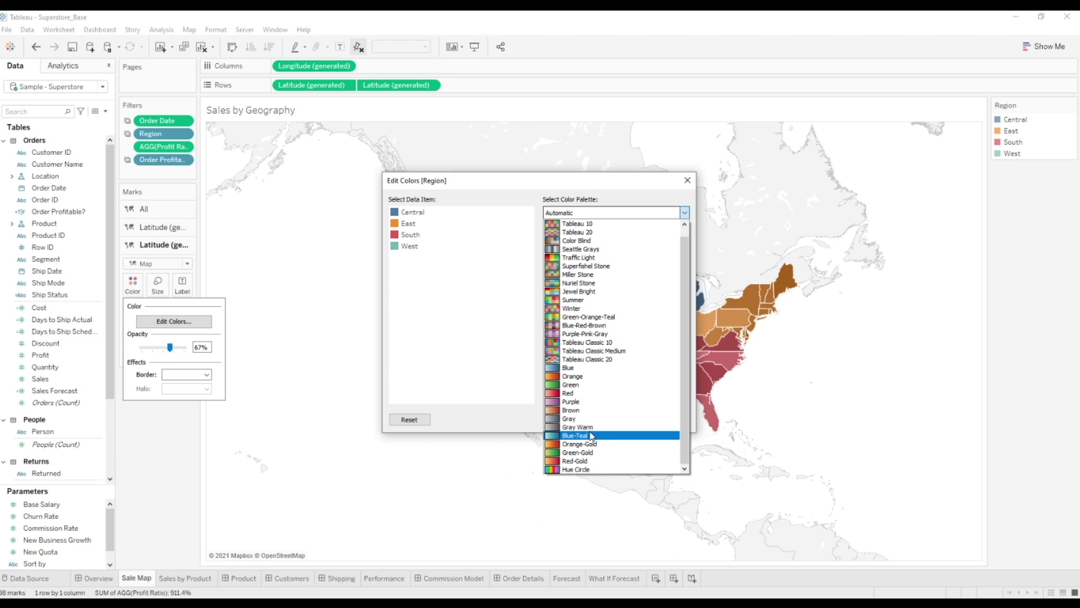
click(434, 287)
double_click(401, 214)
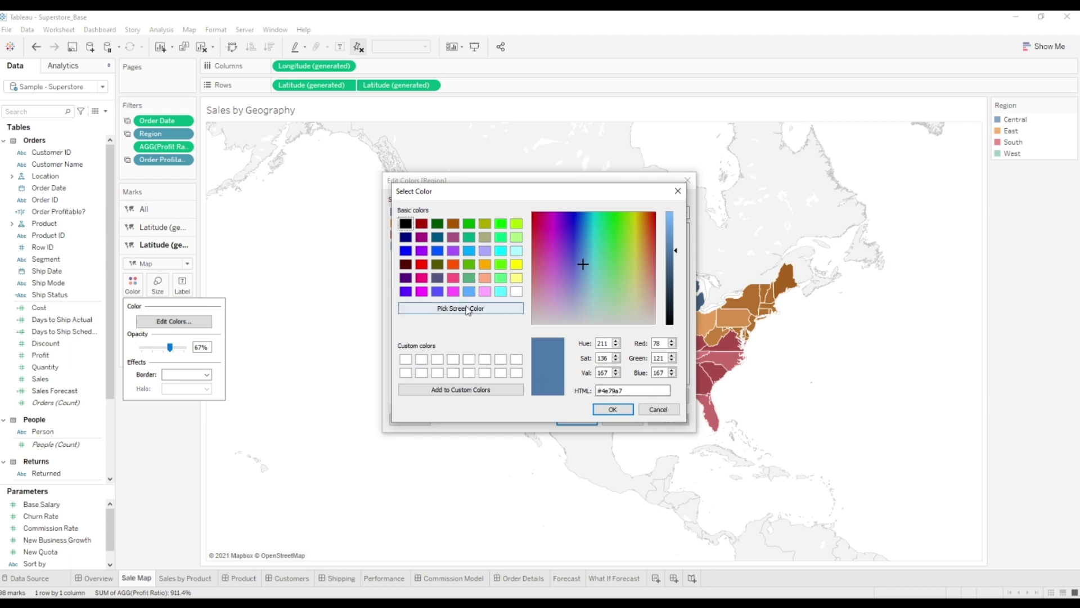
click(643, 411)
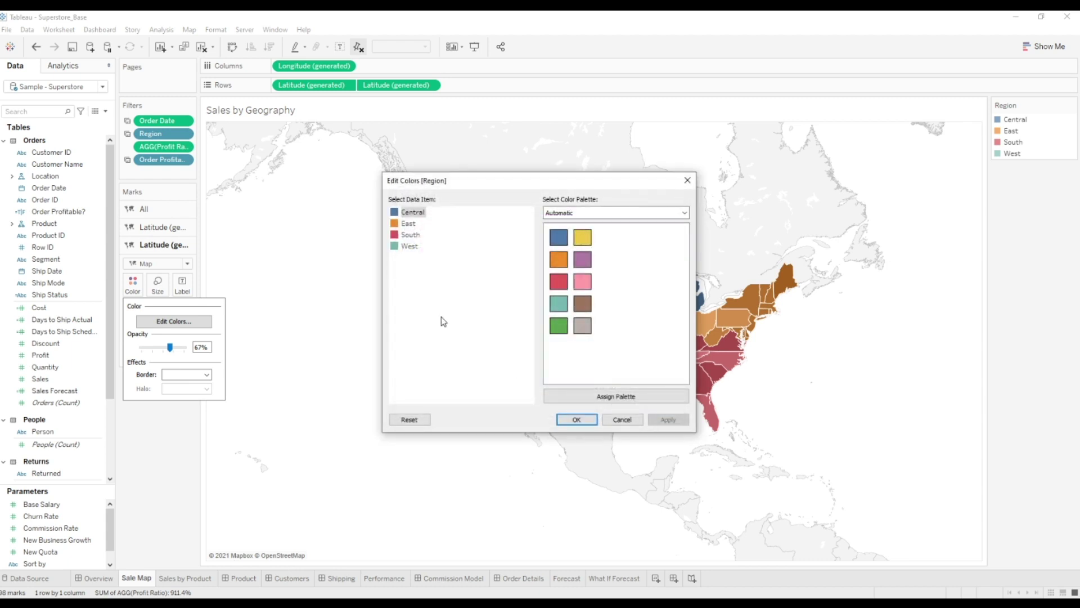
click(628, 423)
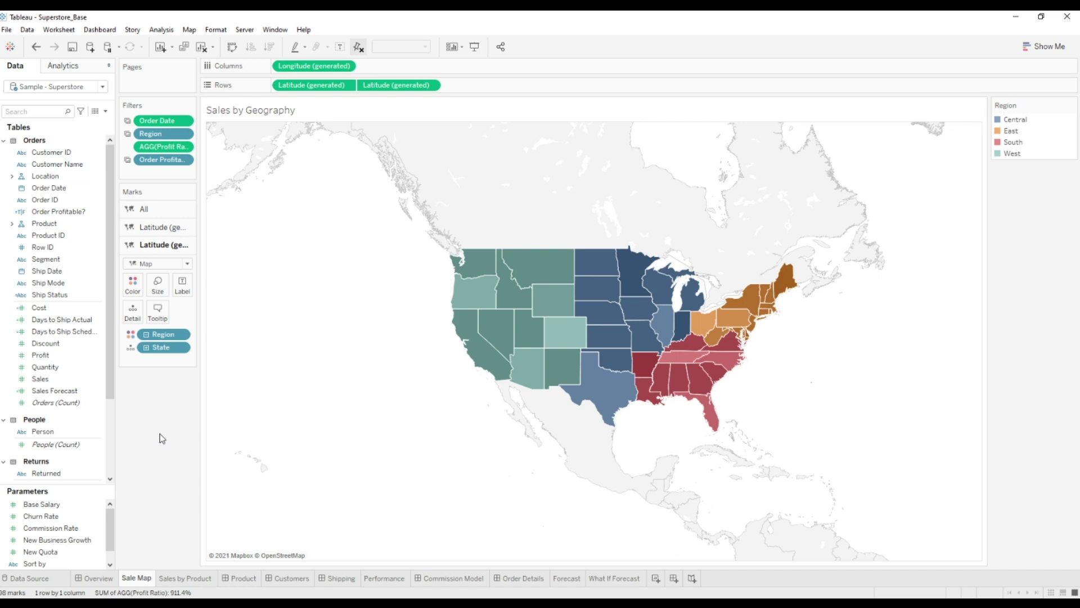
click(92, 579)
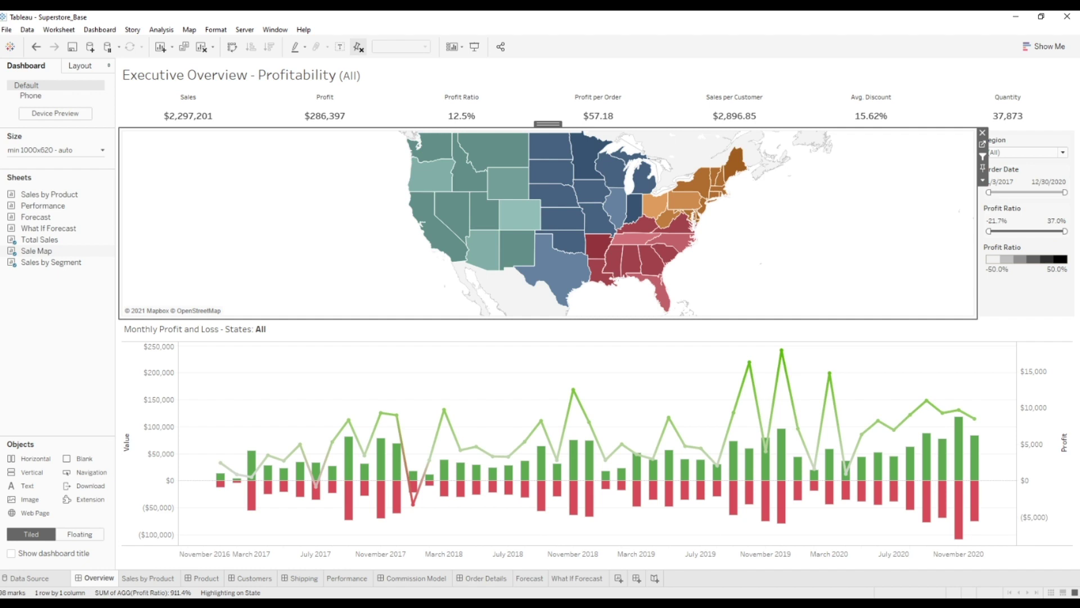
- Open Preferences.tps from the My Tableau Repository folder in Notepad++
key(alt+Tab)
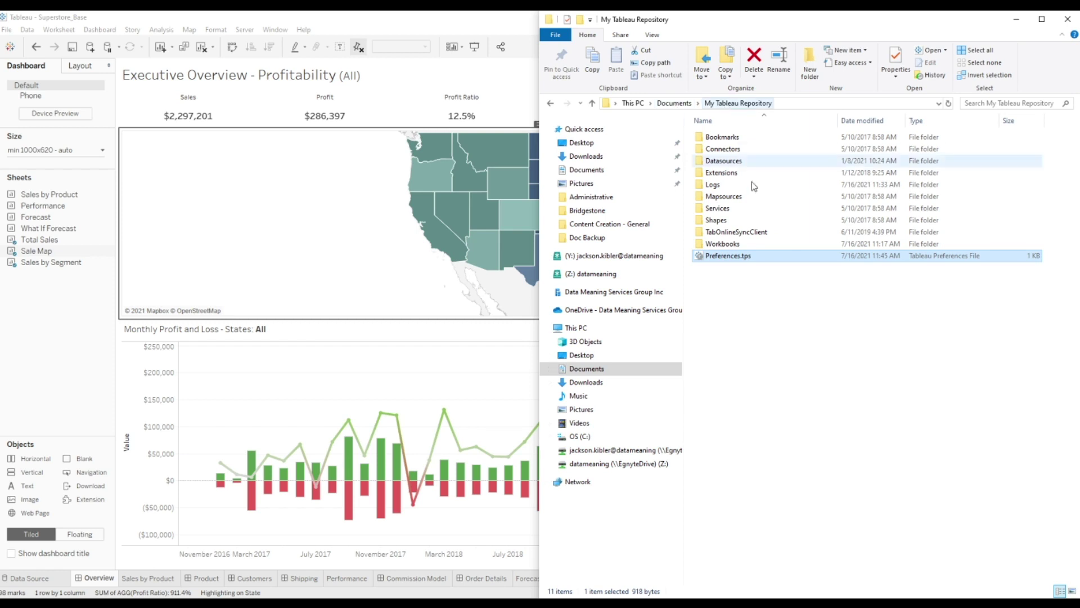
click(746, 278)
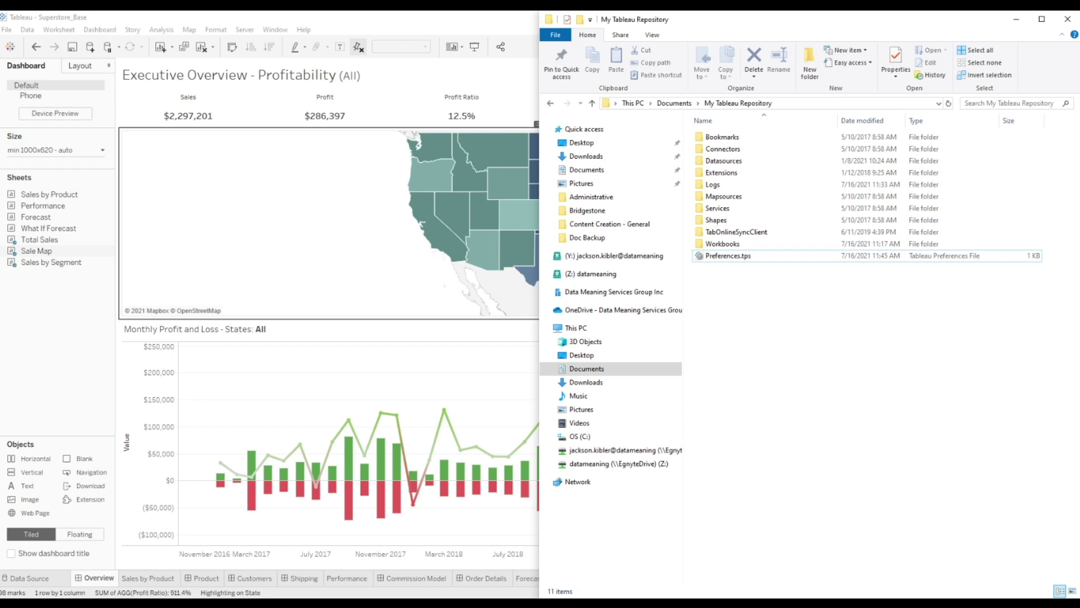
double_click(728, 255)
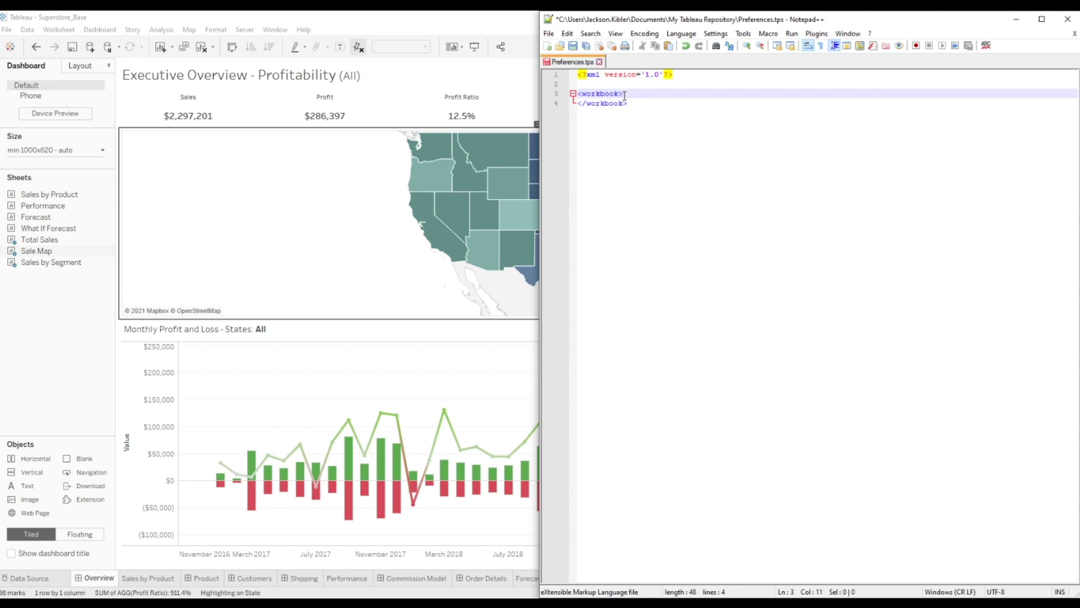
- Add an empty <preferences></preferences> element inside the workbook element
key(Return)
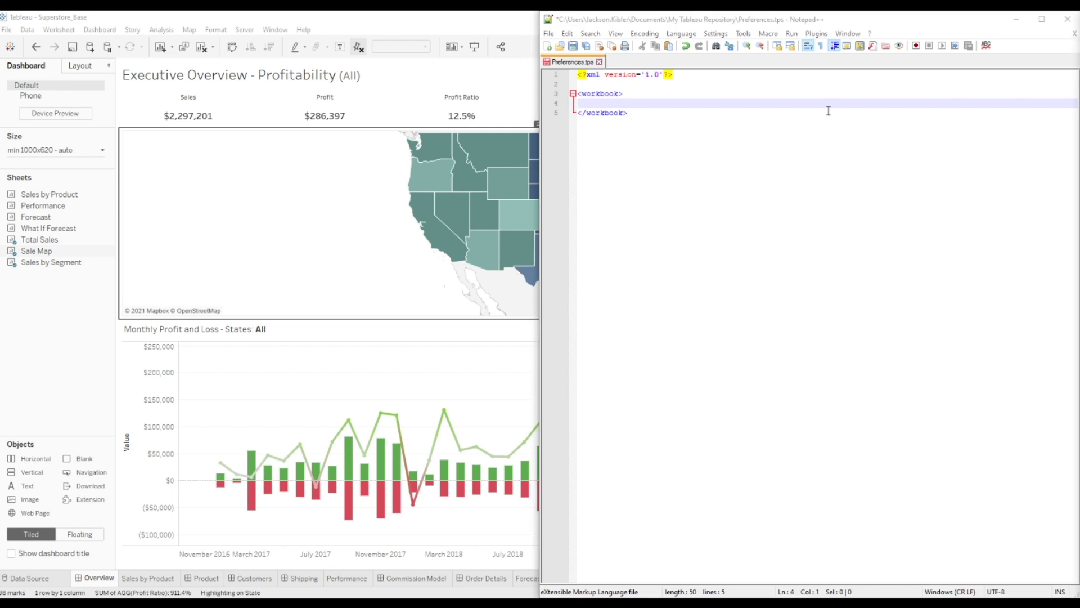
click(601, 103)
text(<preferences> </preferences>)
- Paste the regular 'Data Meaning' color-palette with thirteen hex colours inside preferences
click(637, 104)
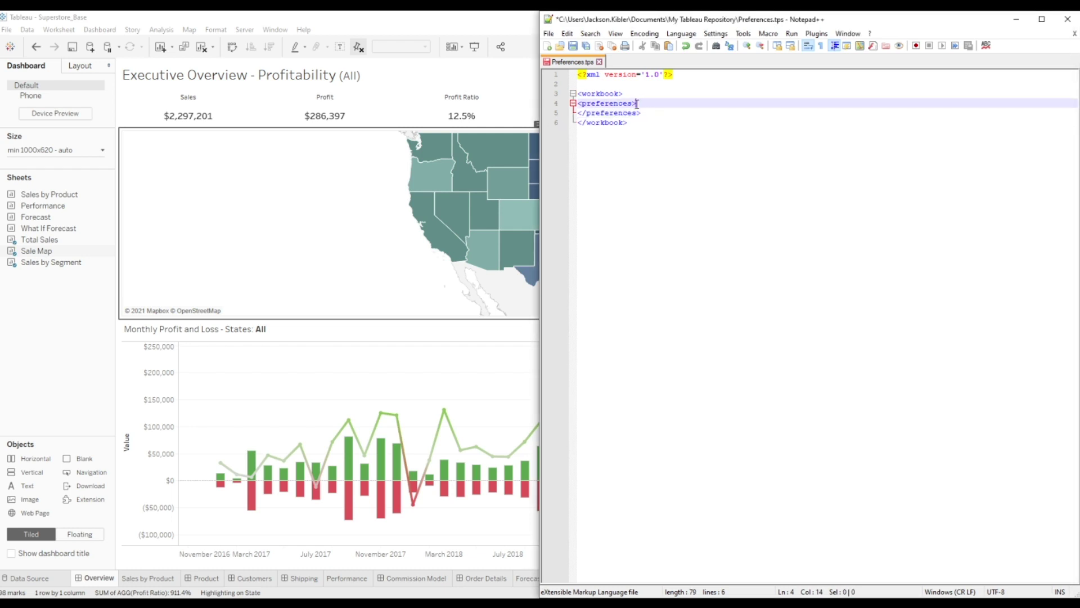
key(Return)
key(Tab)
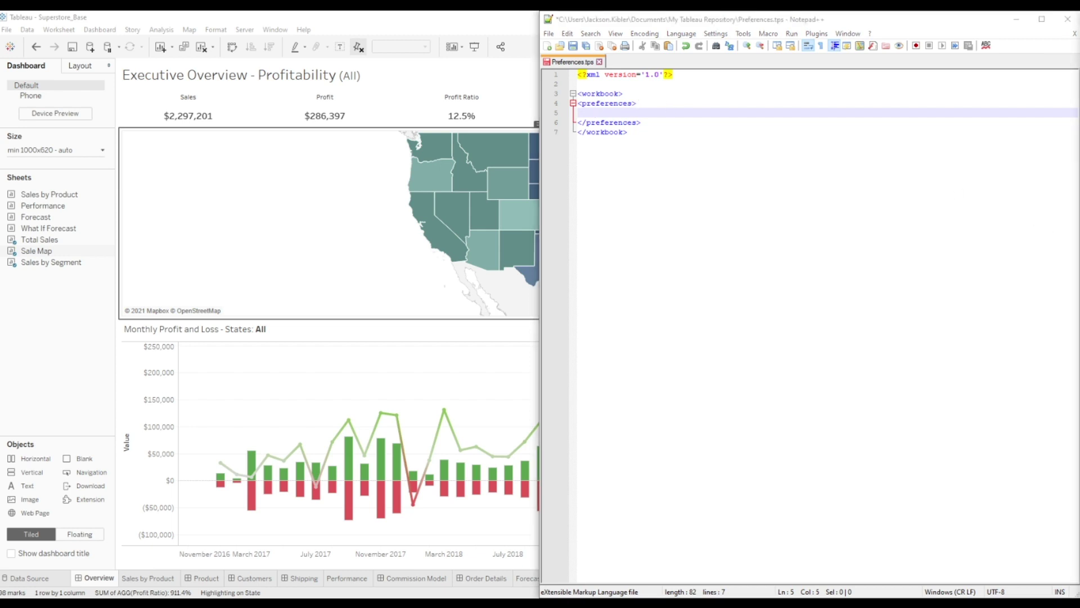
click(602, 113)
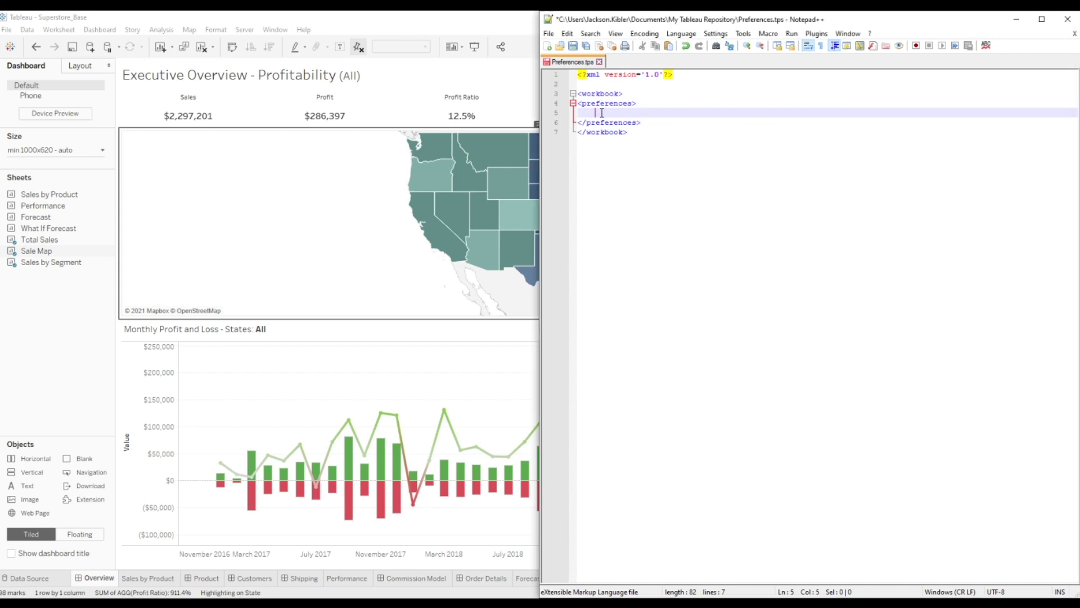
text(<color-palette name="Data Meaning" type = "regular"> 			<color>#81A2D7</color> 			<color>#7491C1</color> 			<color>#67778D</color> 			<color>#5C6B7F</color> 			<color>#22B2BD</color> 			<color>#1FA0AA</color> 			<color>#56BE89</color> 			<color>#4DAB7B</color> 			<color>#7856B6</color> 			<color>#6C4DA3</color> 			<color>#F35D61</color> 			<color>#DA5457</color> 			<color>#3867B1</color> 		</color-palette>)
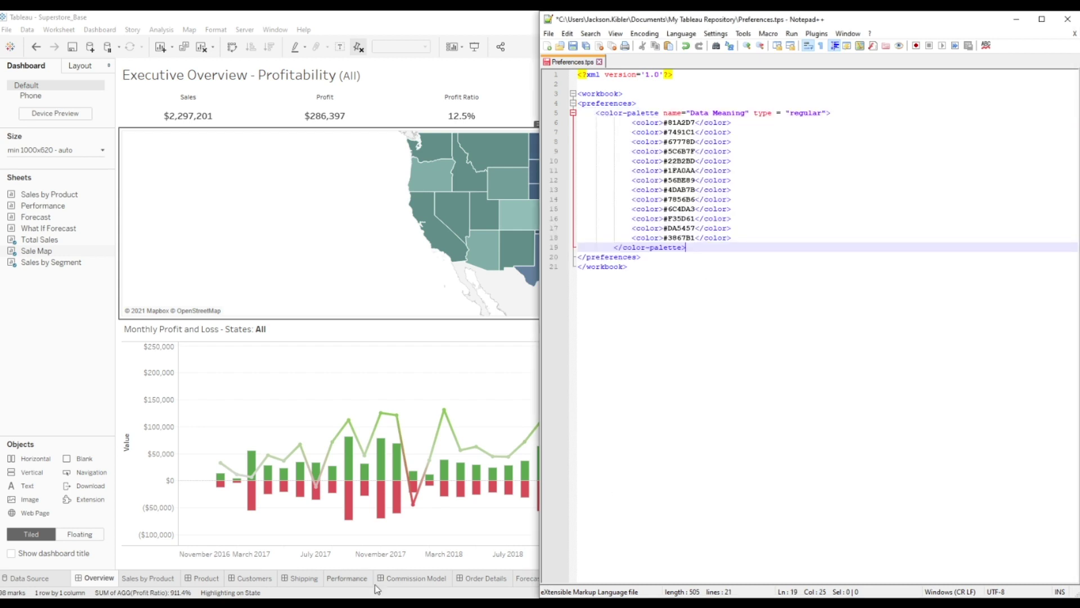
key(alt+Tab)
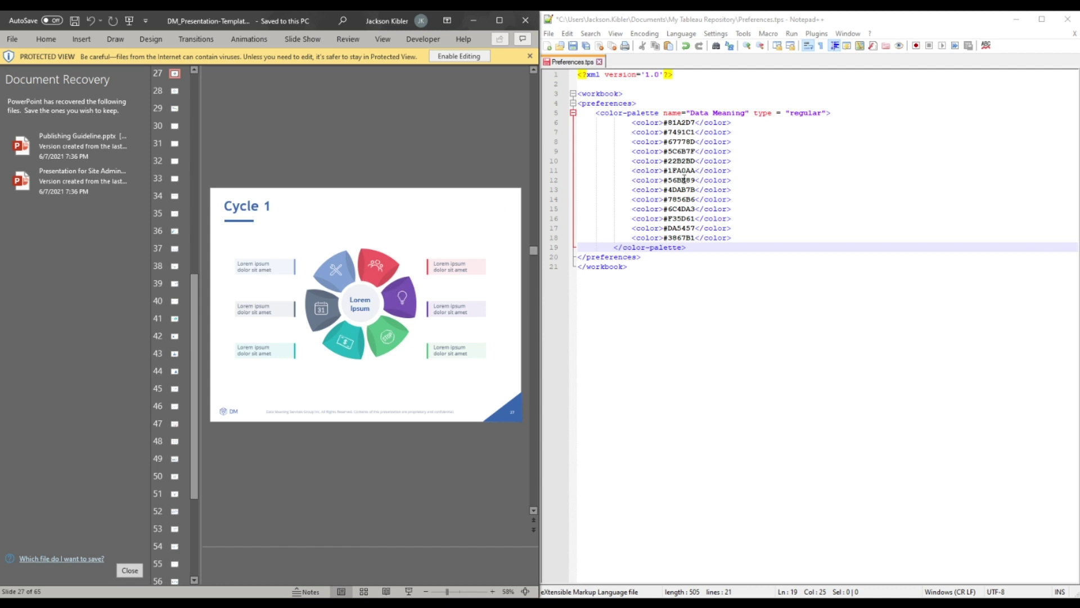
- Sample the green Cycle 1 segment's colour #56BE89 with the tray colour picker
click(955, 603)
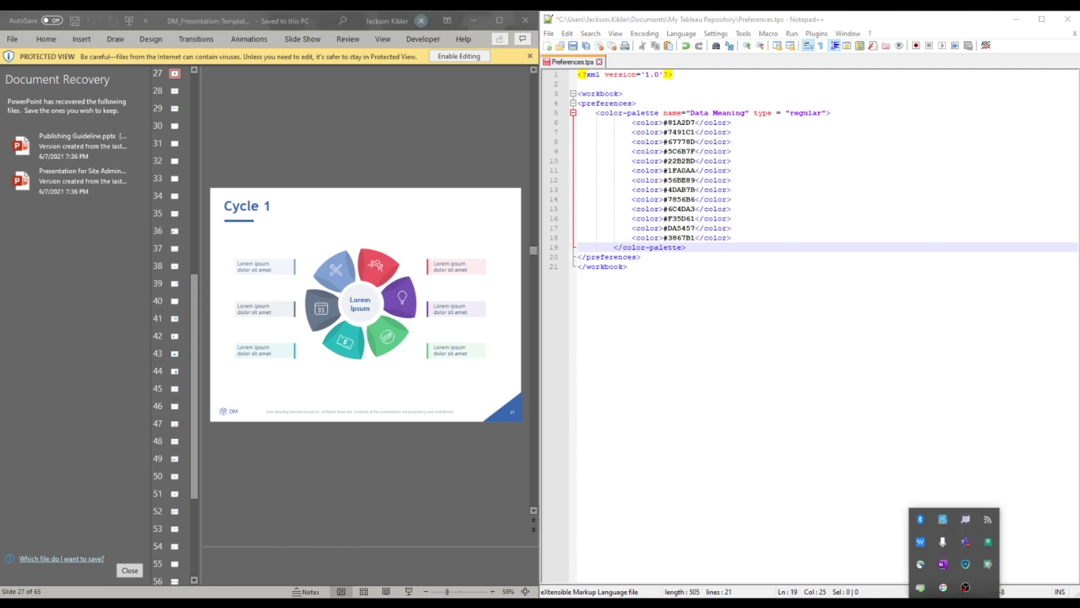
click(943, 587)
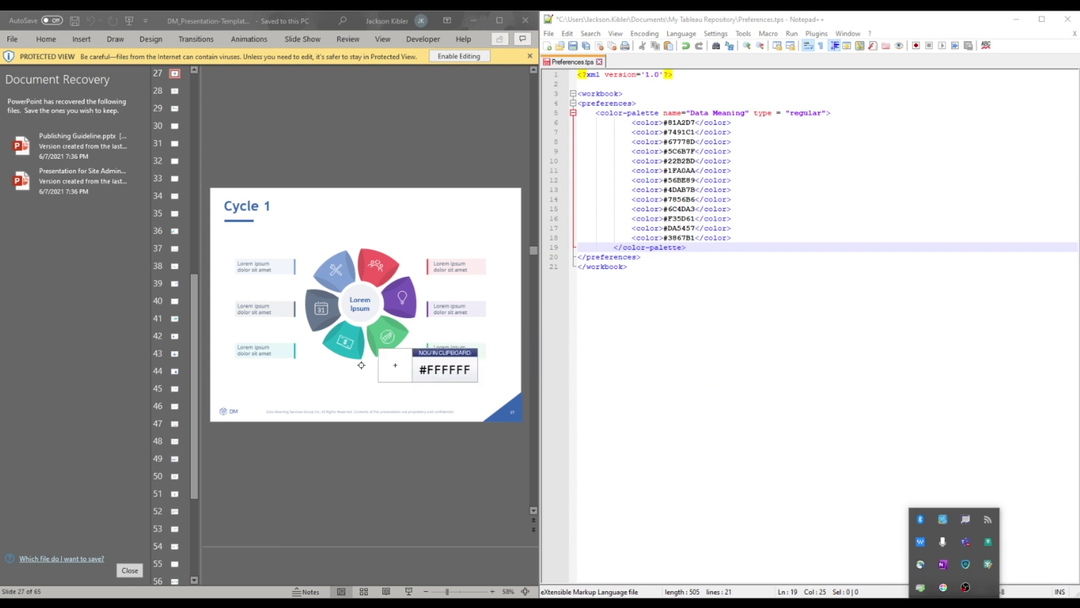
click(377, 329)
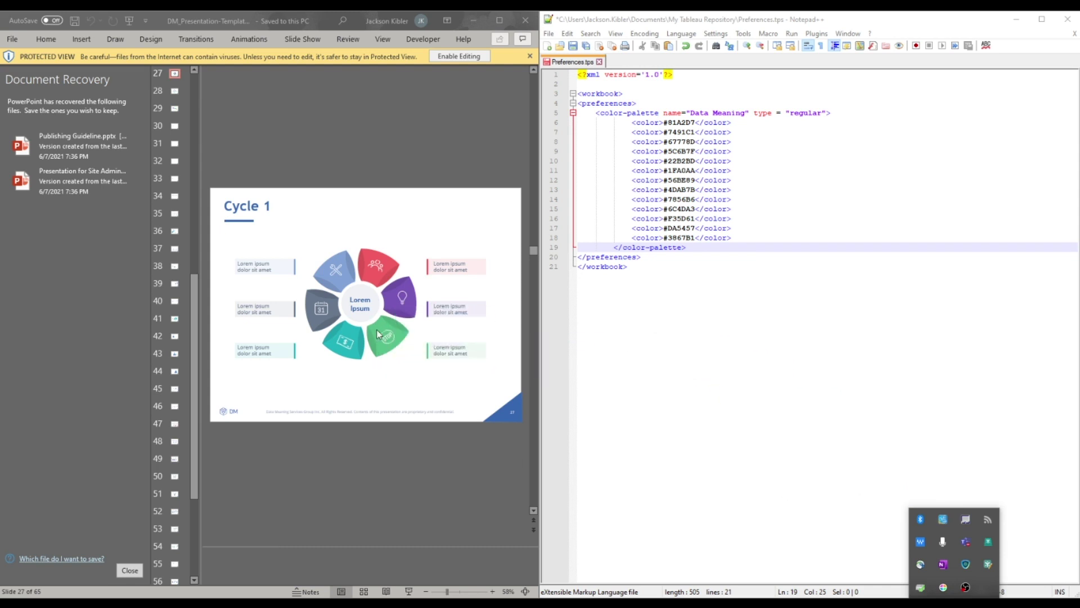
- Test-paste #56BE89 into the file, delete it, and add a blank line after the palette
click(762, 240)
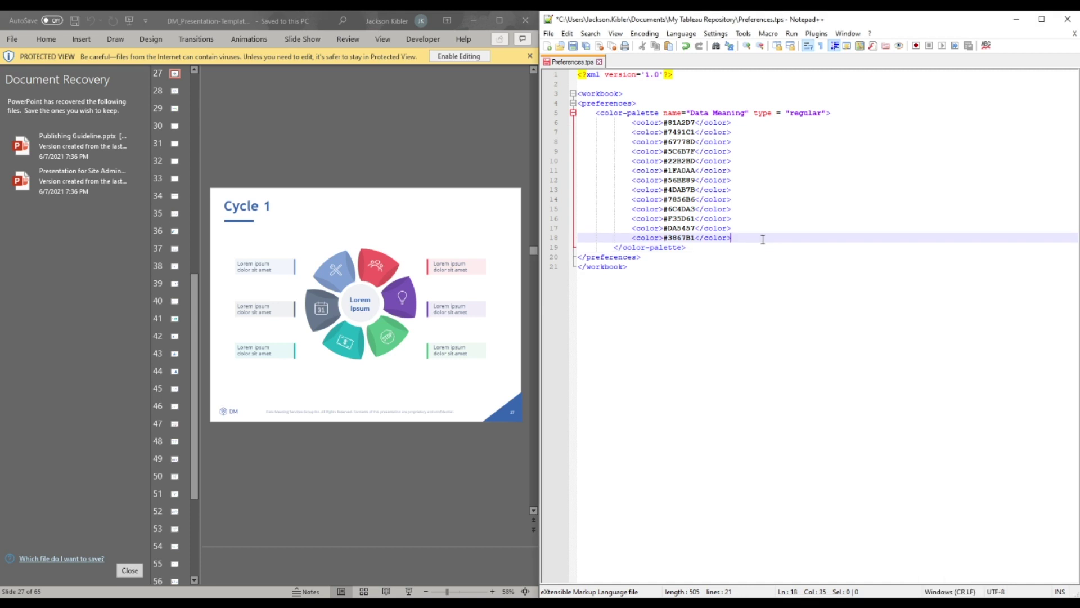
text(#56BE89)
drag(769, 238, 733, 243)
key(BackSpace)
click(693, 248)
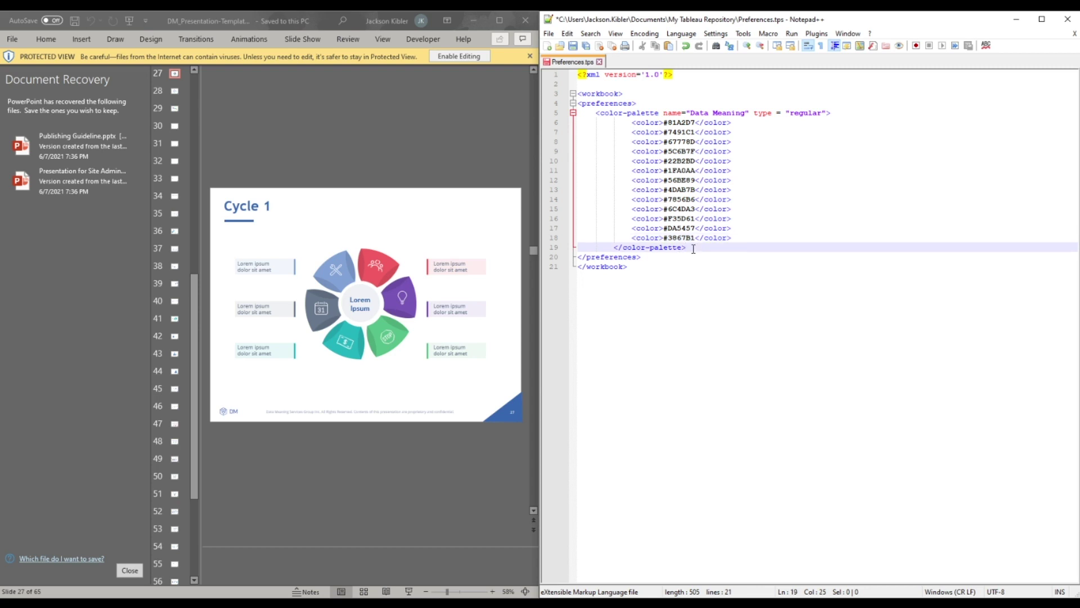
key(Return)
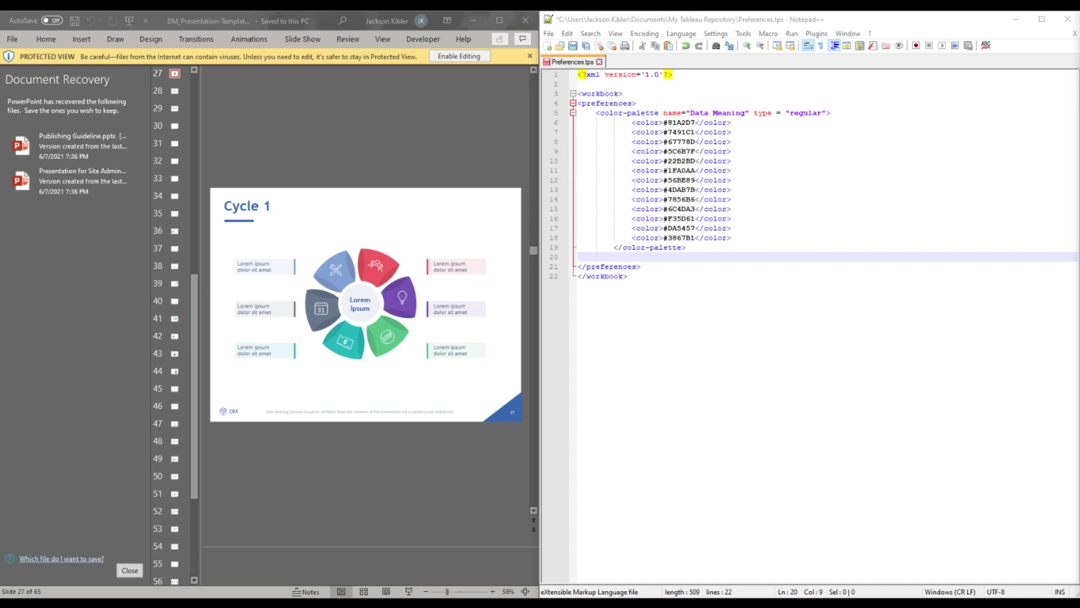
- Paste the ordered-sequential 'DM Blue Seq' palette (#FFFFFF to #5C6B7F) and add a line after it
click(665, 259)
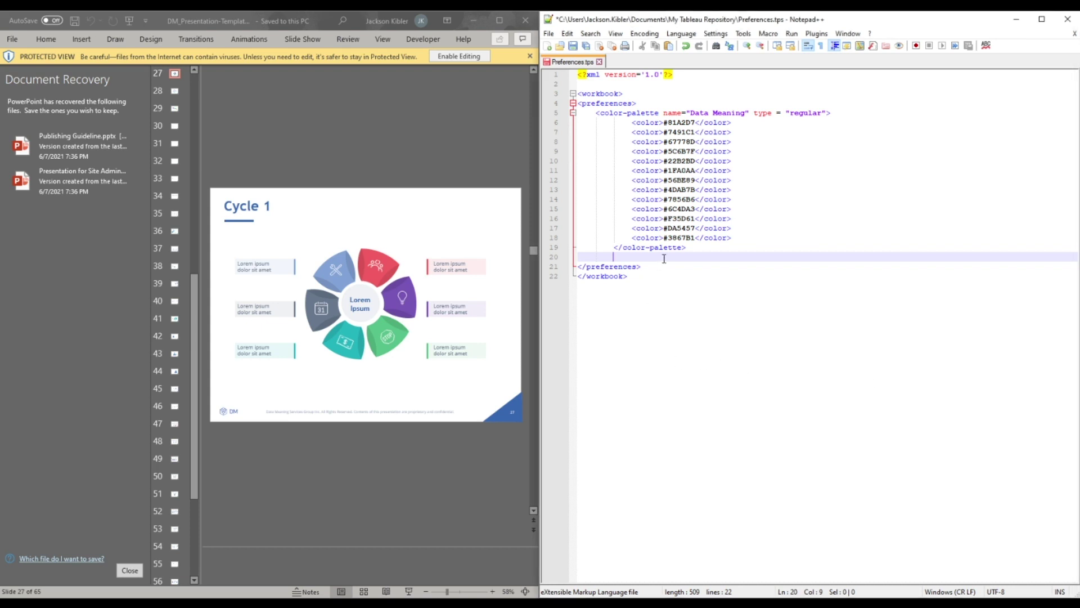
text(<color-palette name="DM Blue Seq" type = "ordered-sequential"> 			<color>#FFFFFF</color> 			<color>#81A2D7</color> 			<color>#7491C1</color> 			<color>#5C6B7F</color> 		</color-palette>)
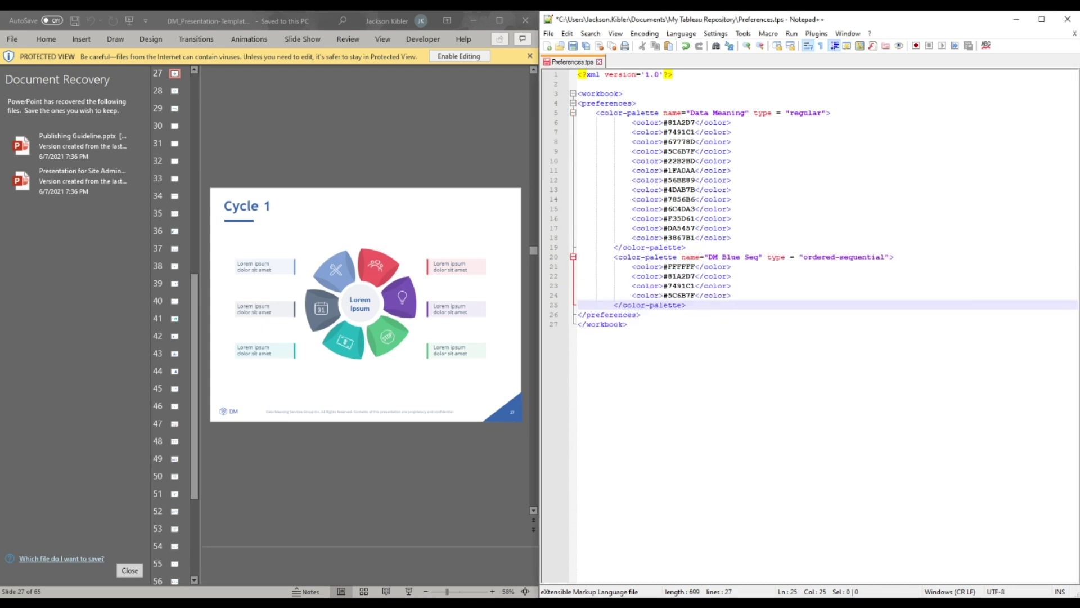
key(alt+Tab)
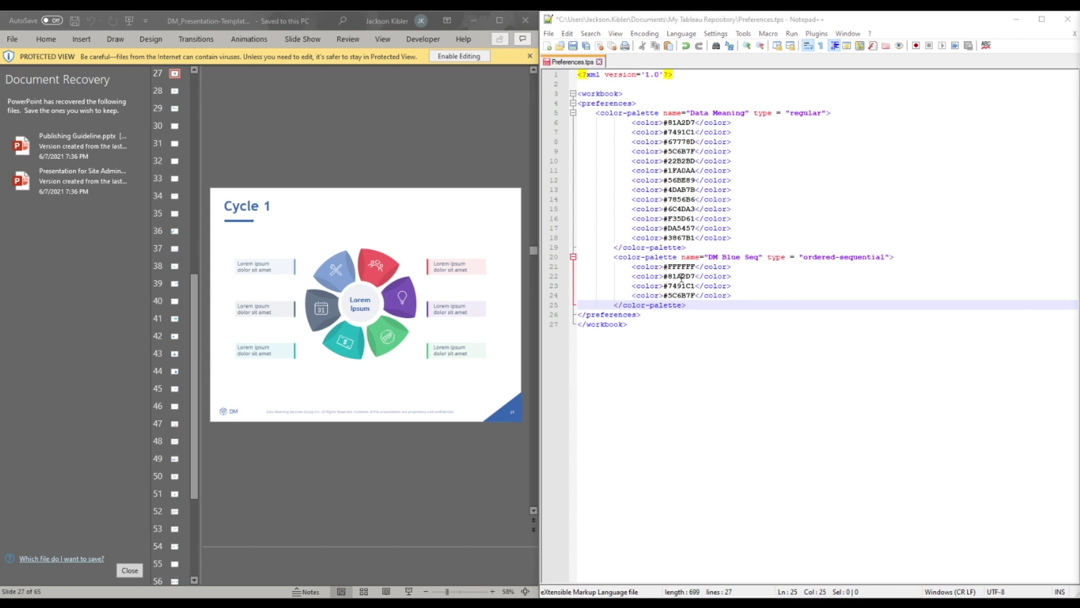
click(691, 307)
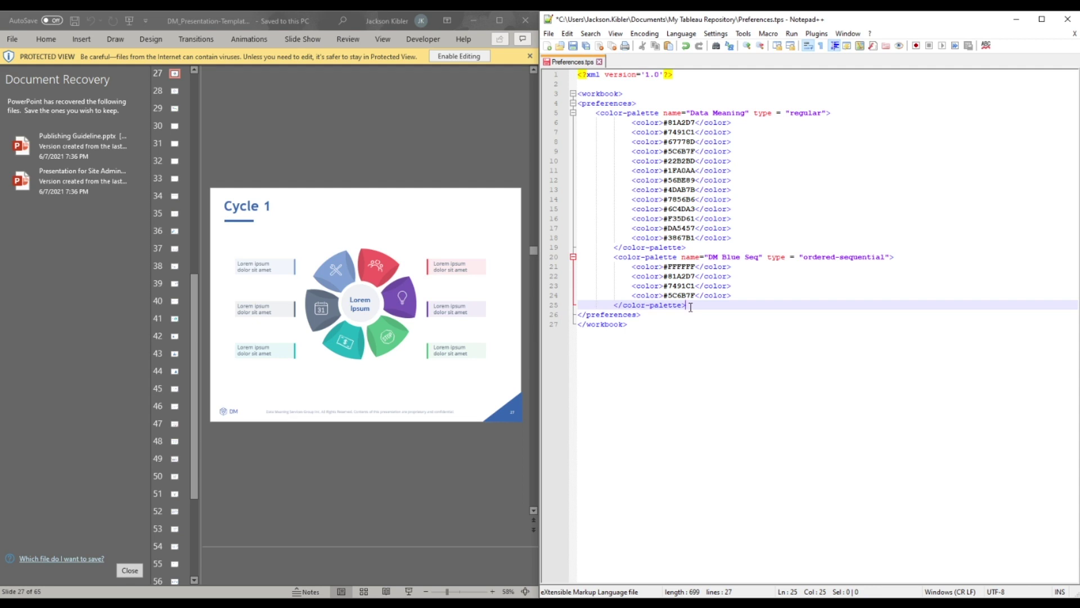
key(Return)
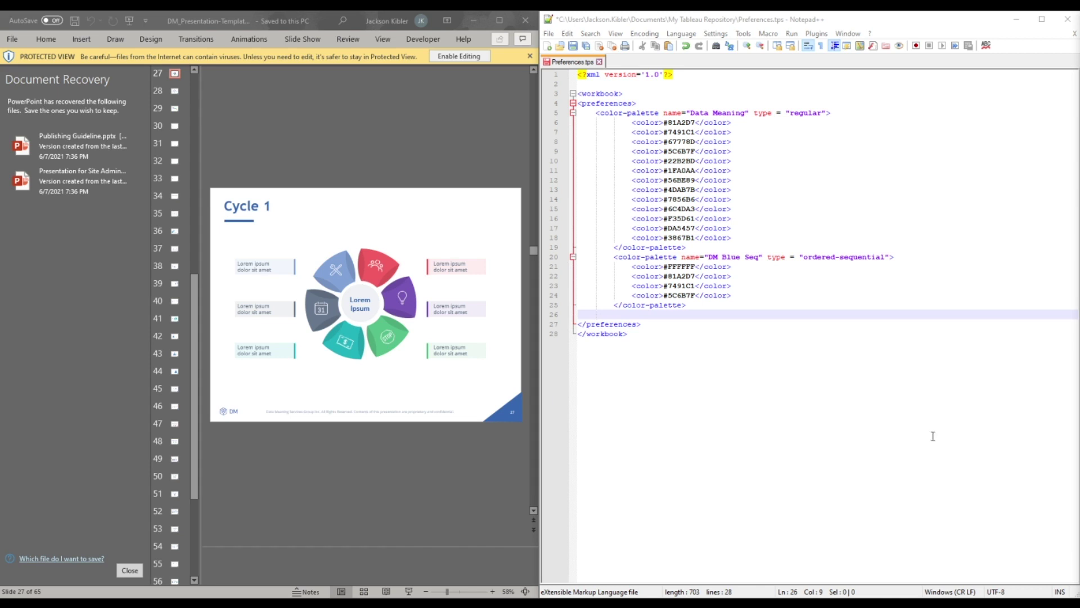
- Paste the five-colour ordered-diverging 'DM P-L Ord' palette on line 26 and save Preferences.tps
click(648, 315)
text(<color-palette name="DM P-L Ord" type = "ordered-diverging"> 			<color>#7491C1</color> 			<color>#81A2D7</color> 			<color>#FFFFFF</color> 			<color>#F35D61</color> 			<color>#DA5457</color> 		</color-palette>)
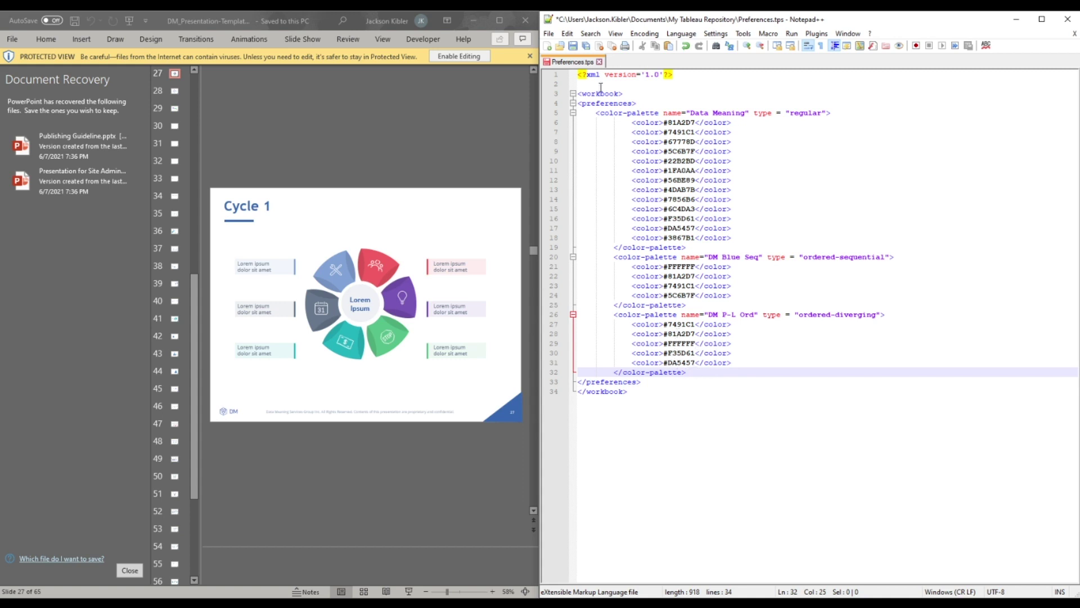
click(574, 46)
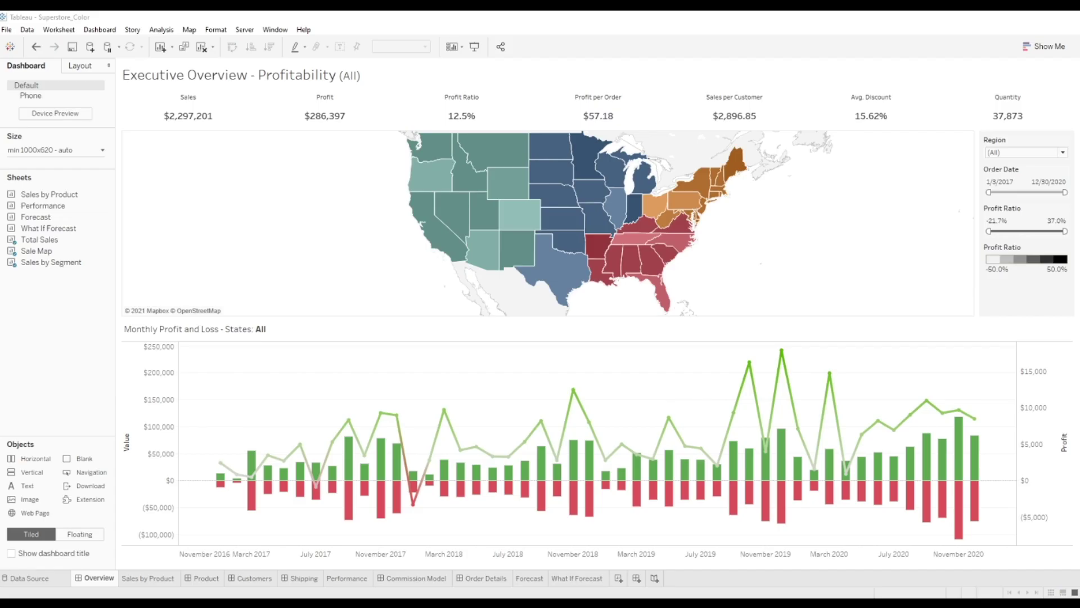
- Open the Sale Map worksheet again from the Overview dashboard's map zone
click(285, 190)
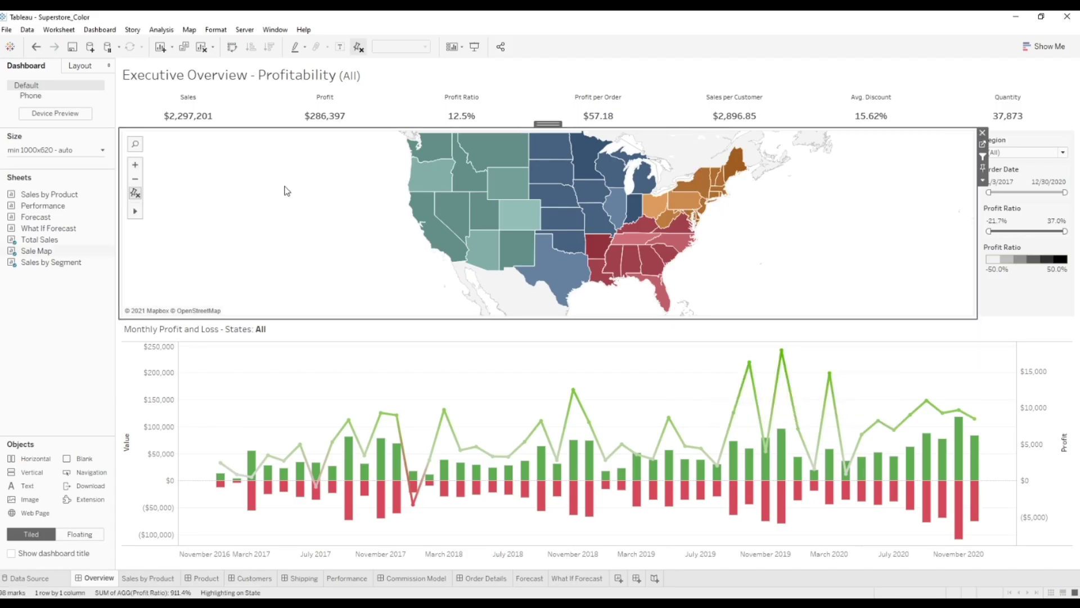
click(983, 147)
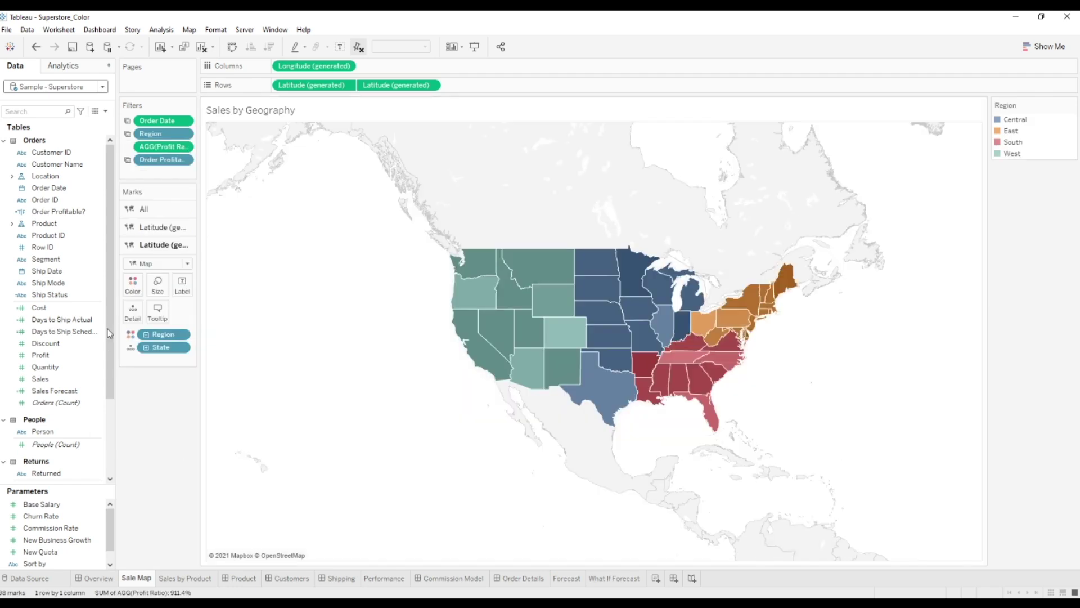
- Switch the Region colour palette to the custom Data Meaning palette
click(133, 284)
click(168, 320)
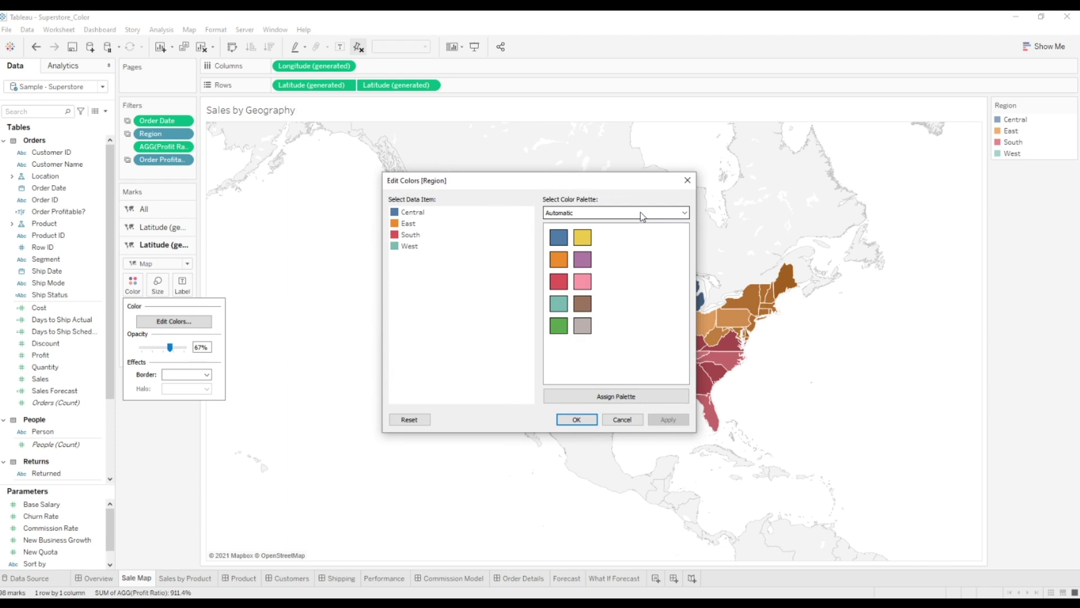
click(640, 213)
scroll(619, 326, down, 1)
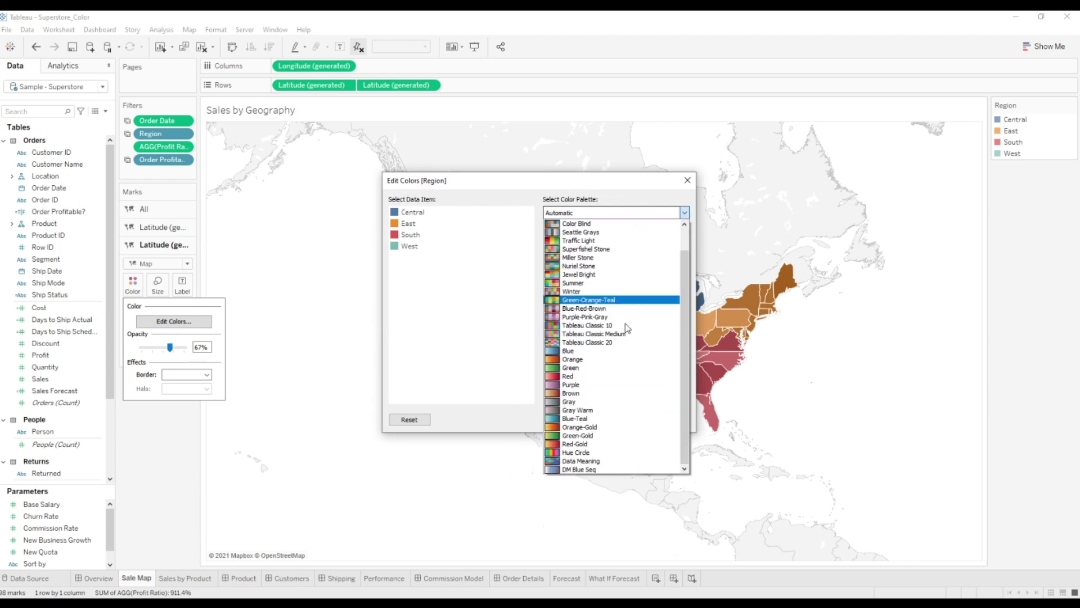
click(587, 461)
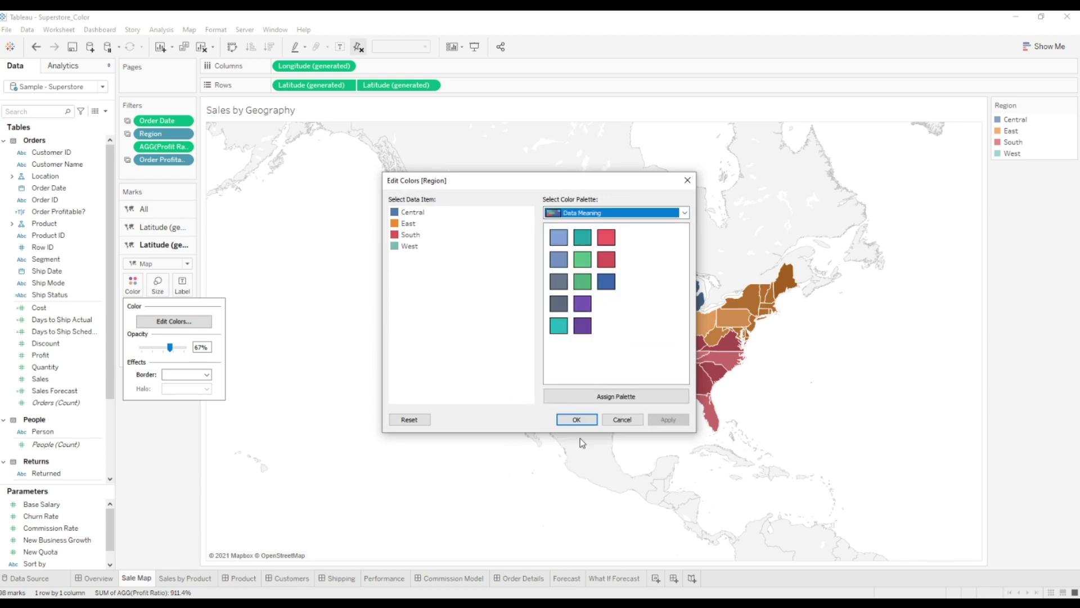
- Make Central dark grey, East green, South red and West blue, then return to the dashboard
click(414, 213)
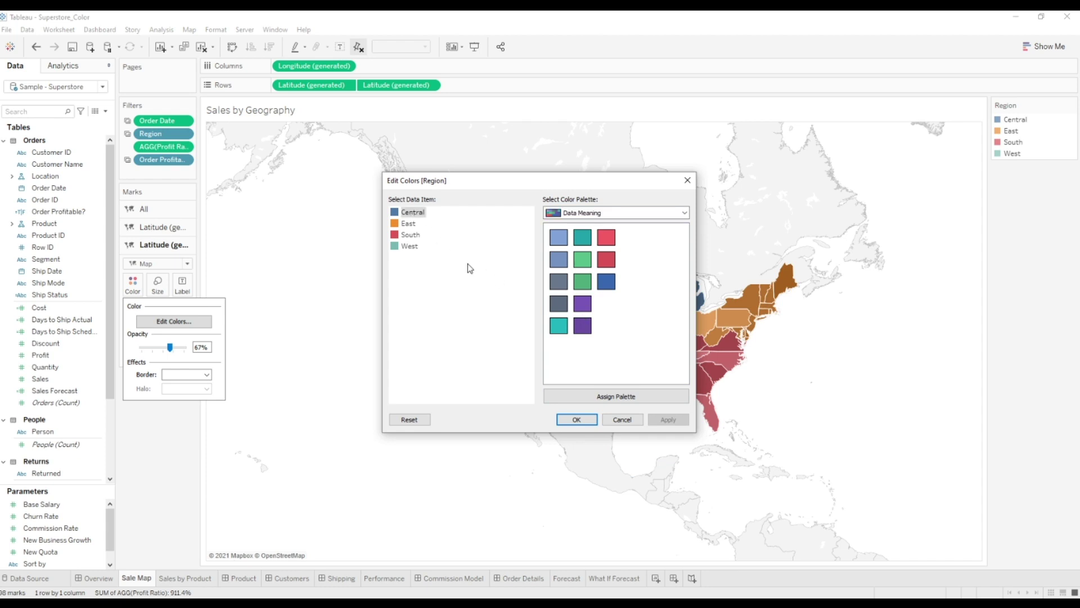
click(559, 306)
click(409, 223)
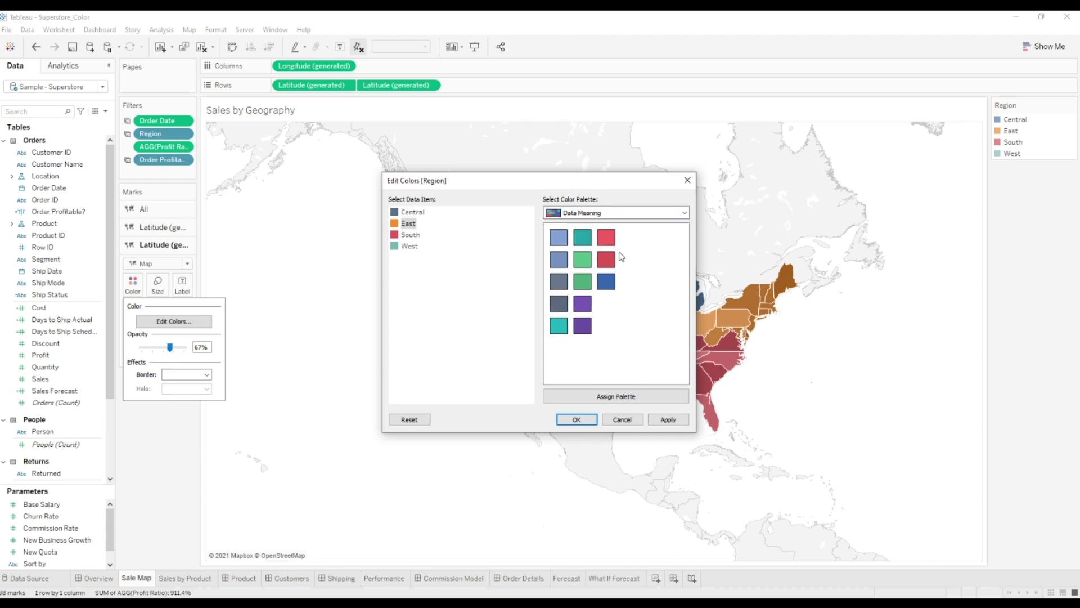
click(581, 262)
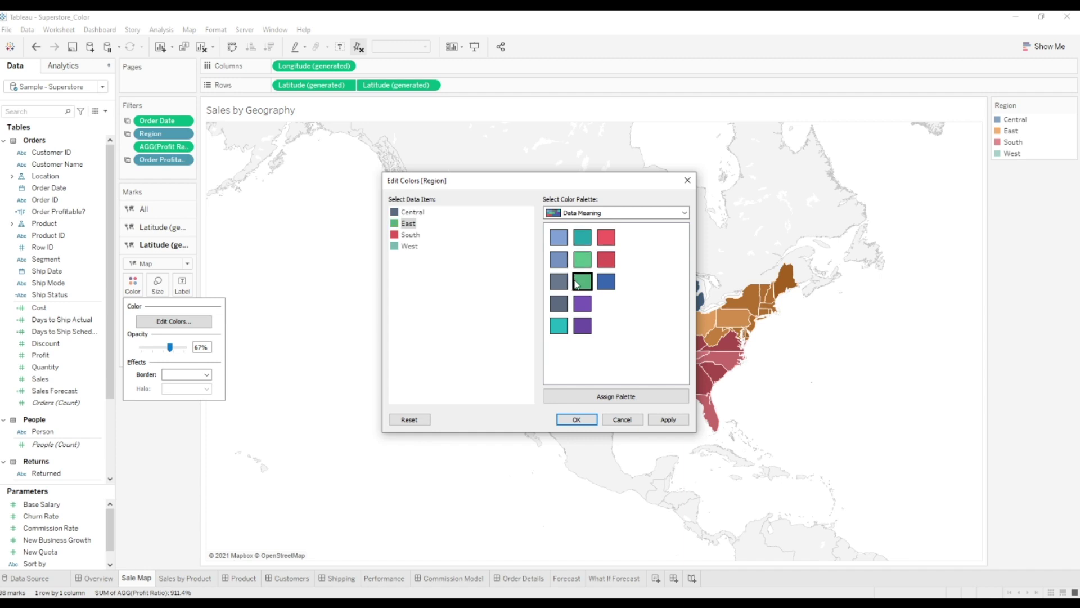
click(409, 237)
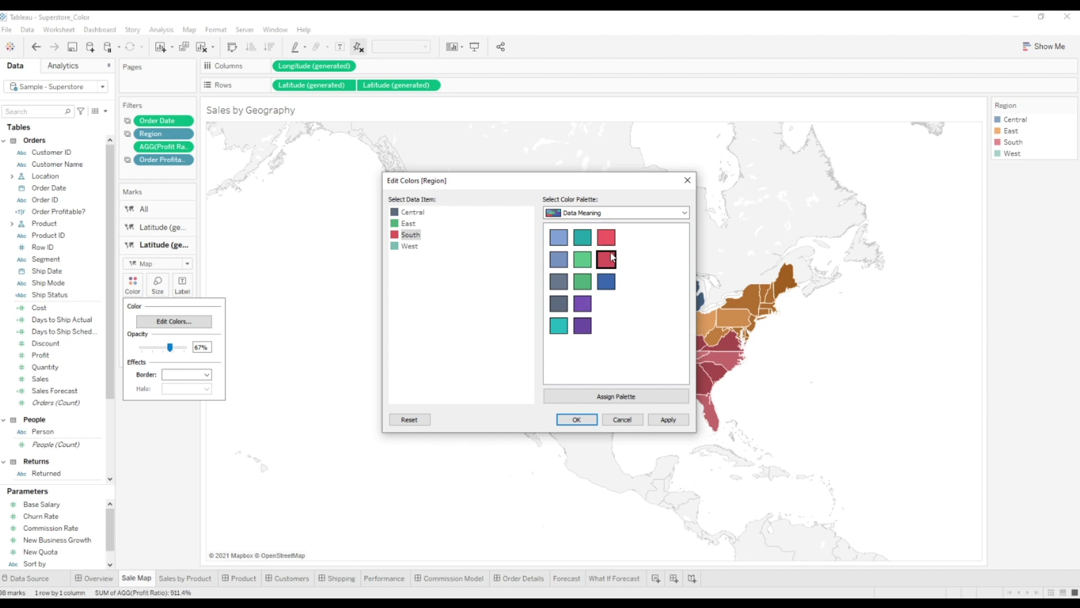
click(409, 248)
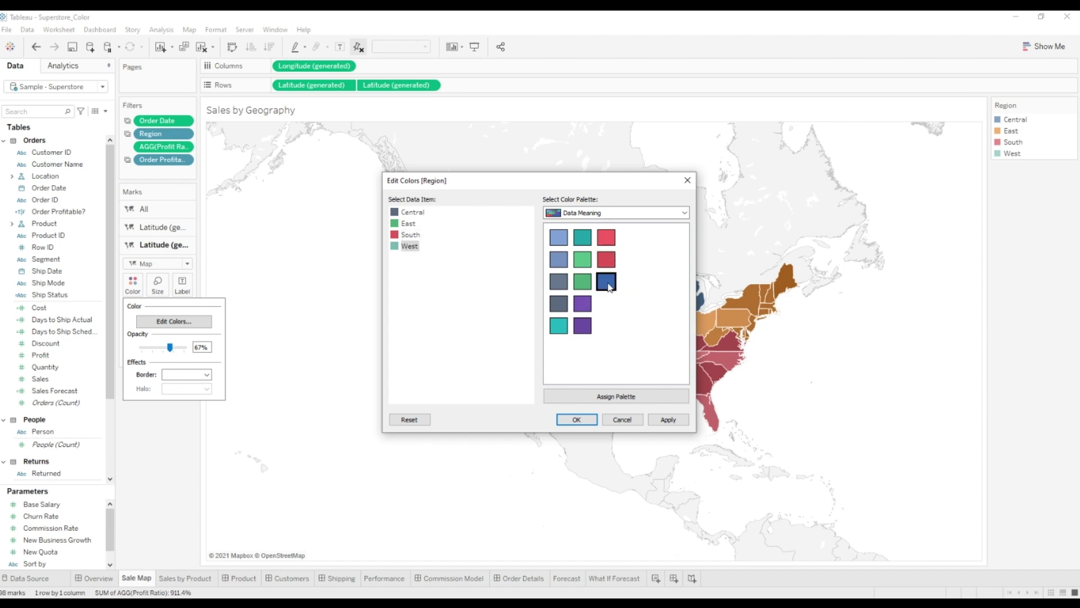
click(664, 420)
click(575, 420)
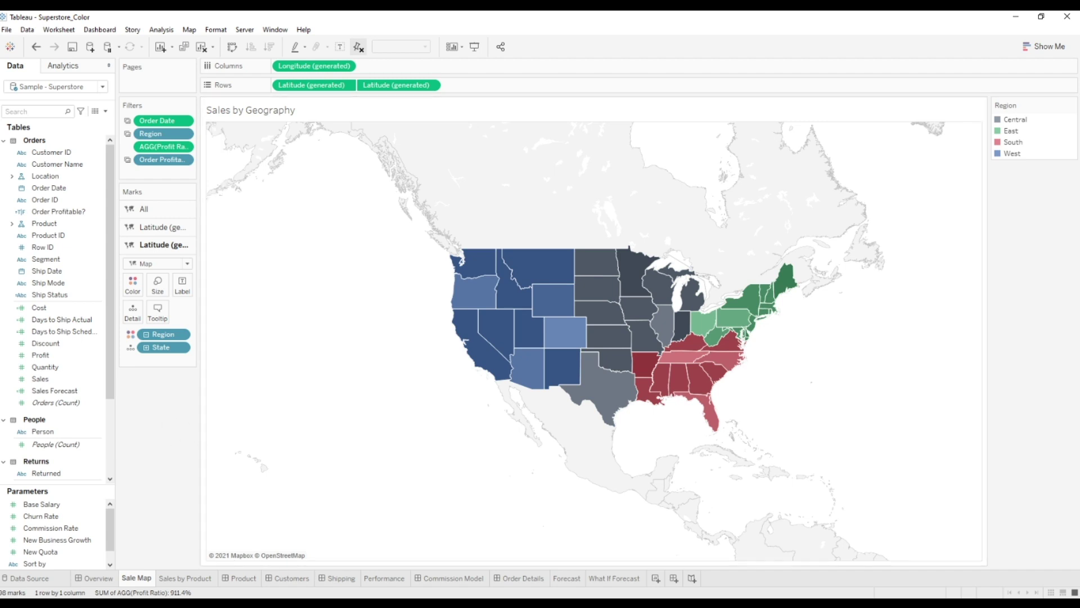
click(98, 579)
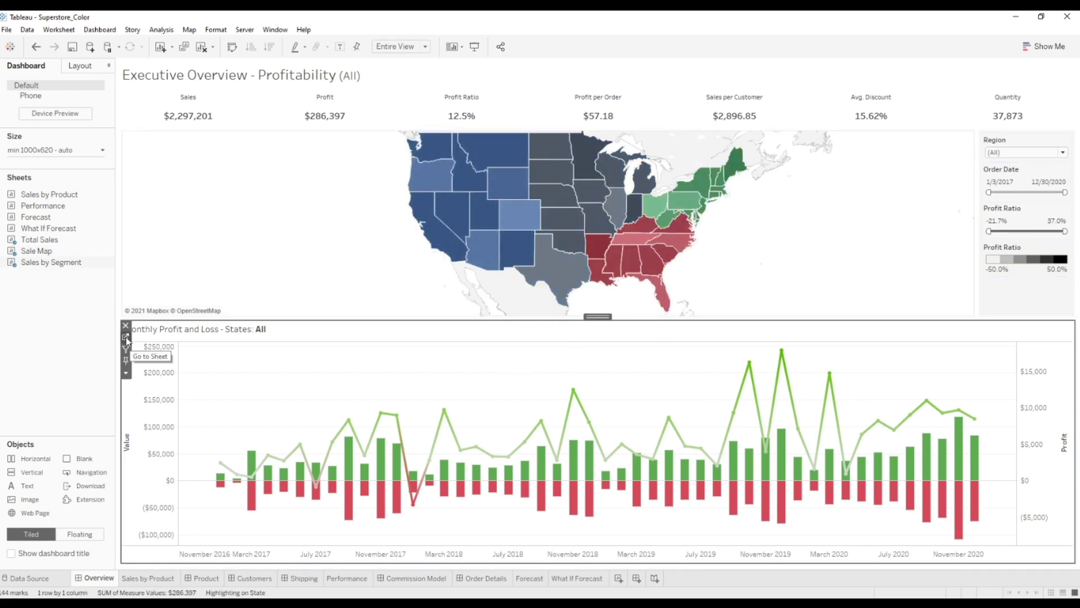
- On Sales by Segment, colour SUM(Profit) with the DM P-L Seq palette reversed, red to blue
click(126, 336)
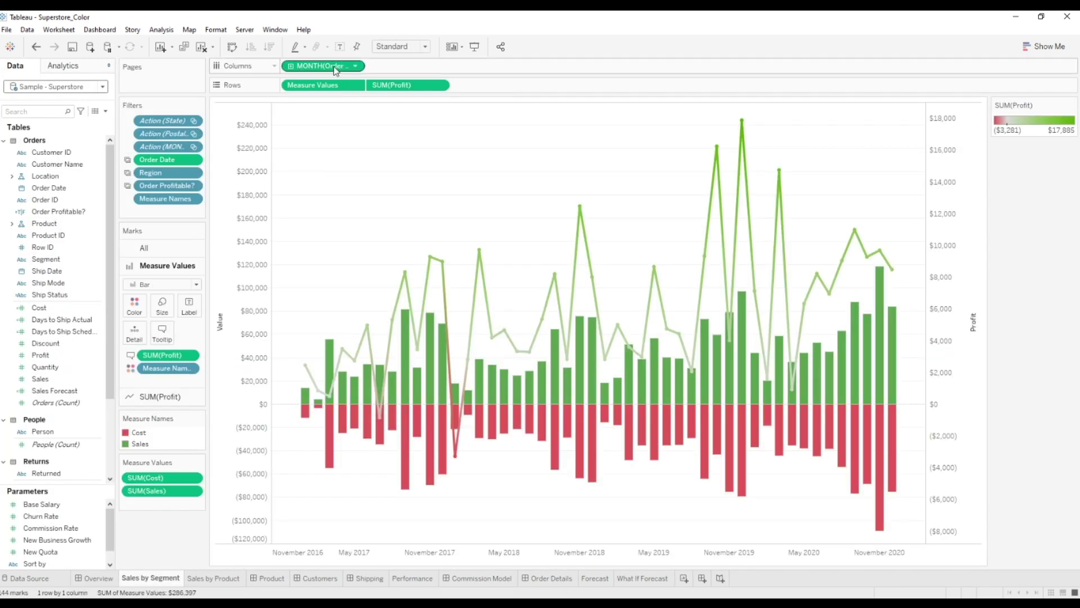
click(397, 87)
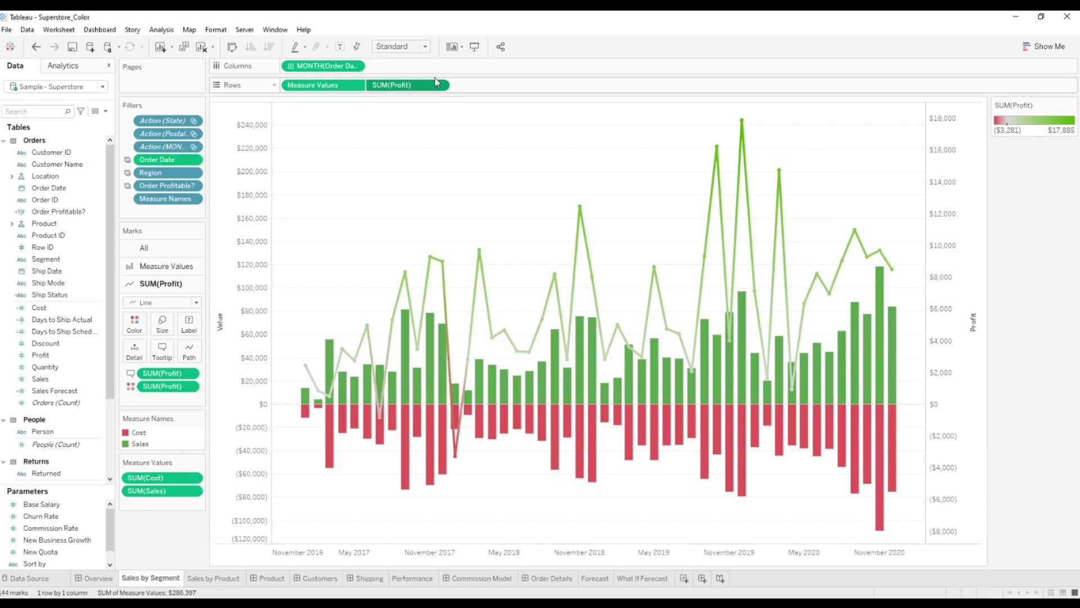
click(1071, 104)
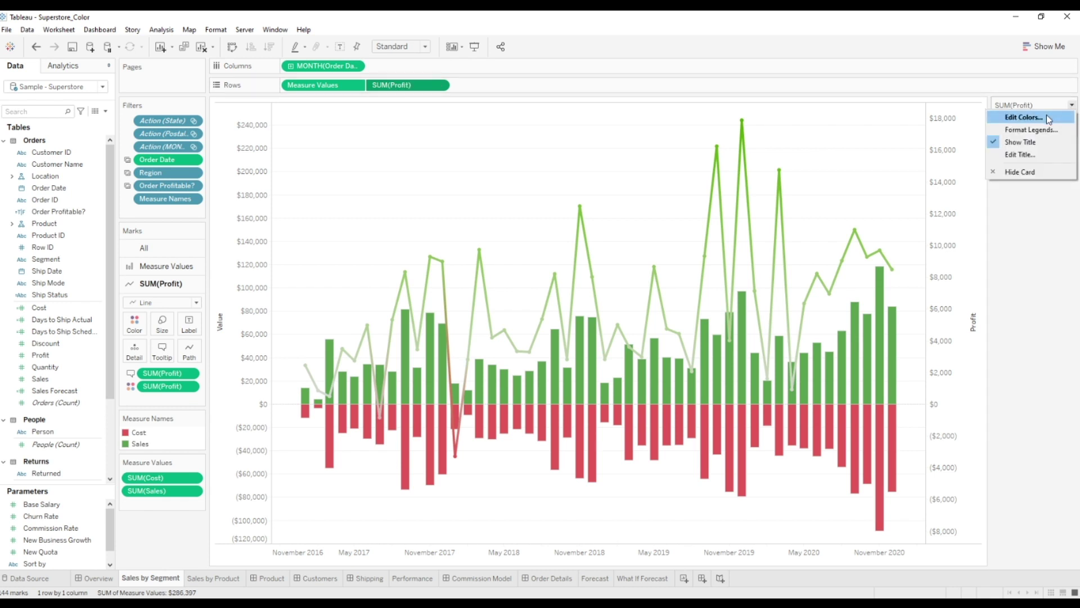
click(1046, 117)
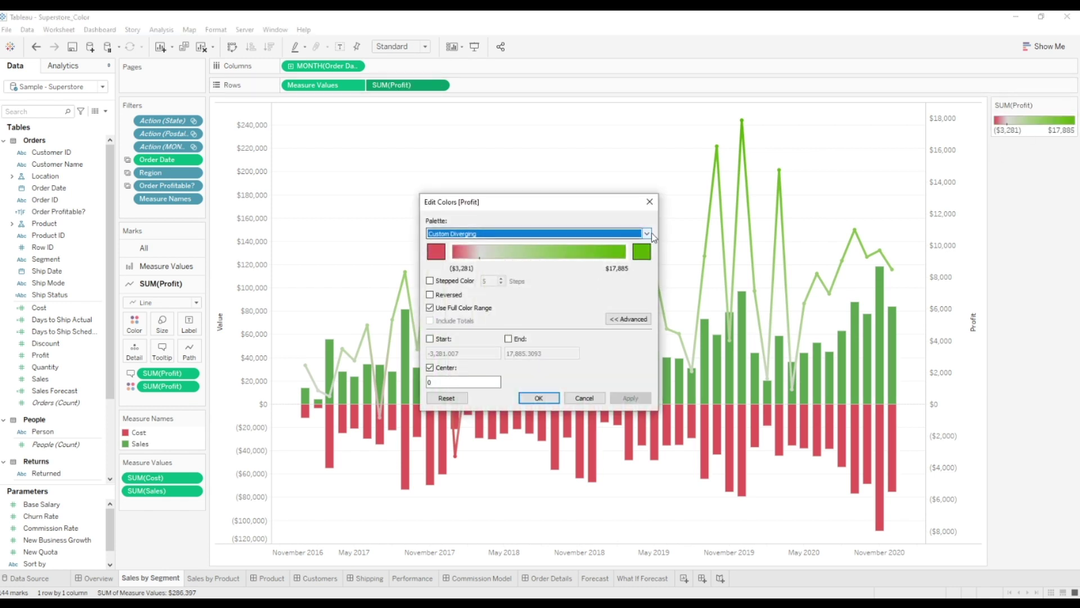
click(648, 234)
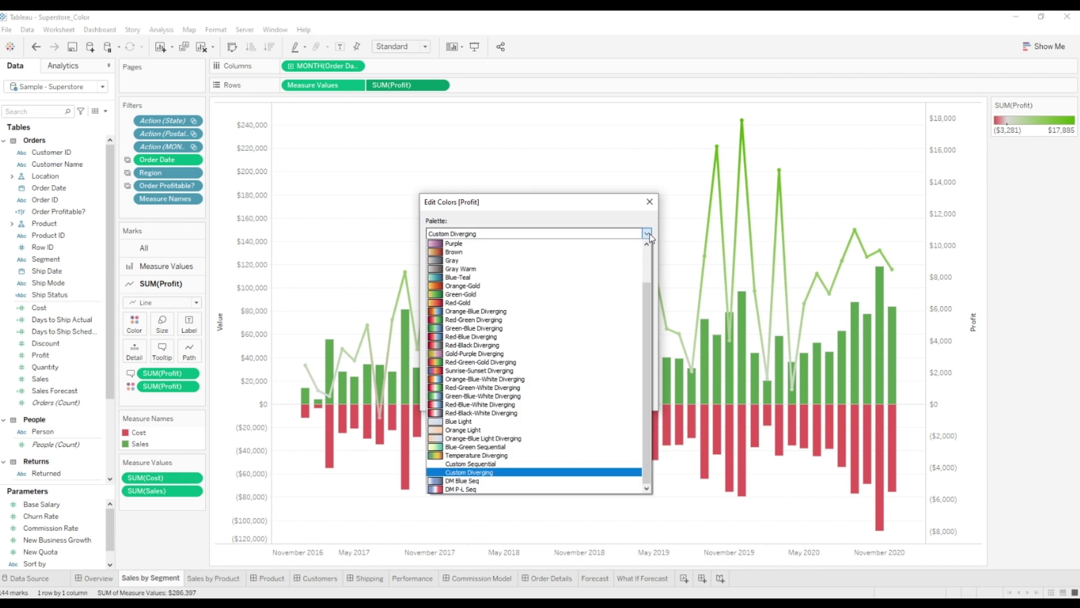
click(473, 490)
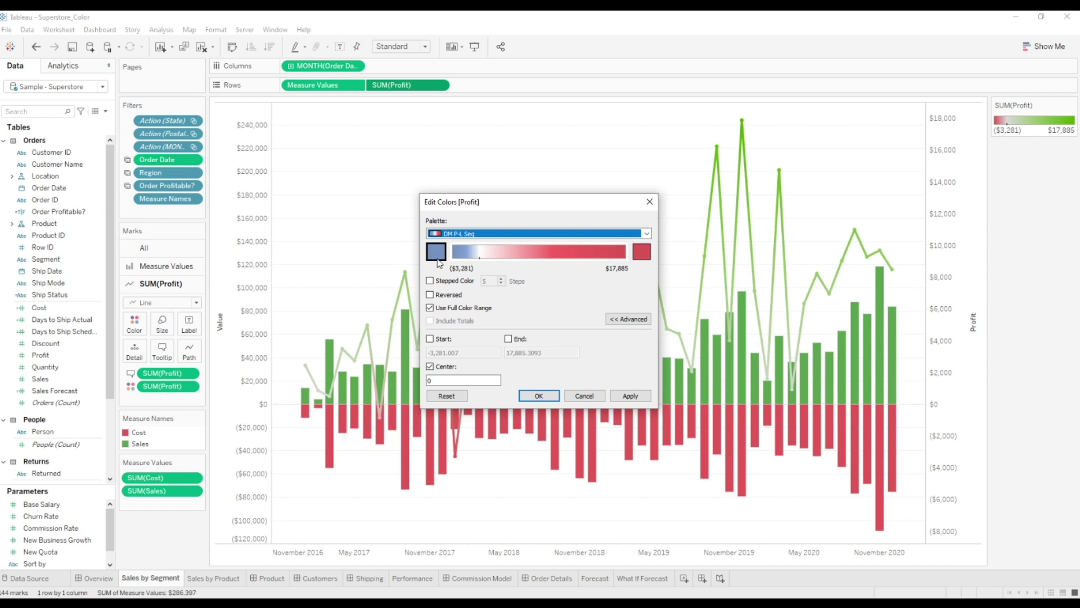
click(430, 295)
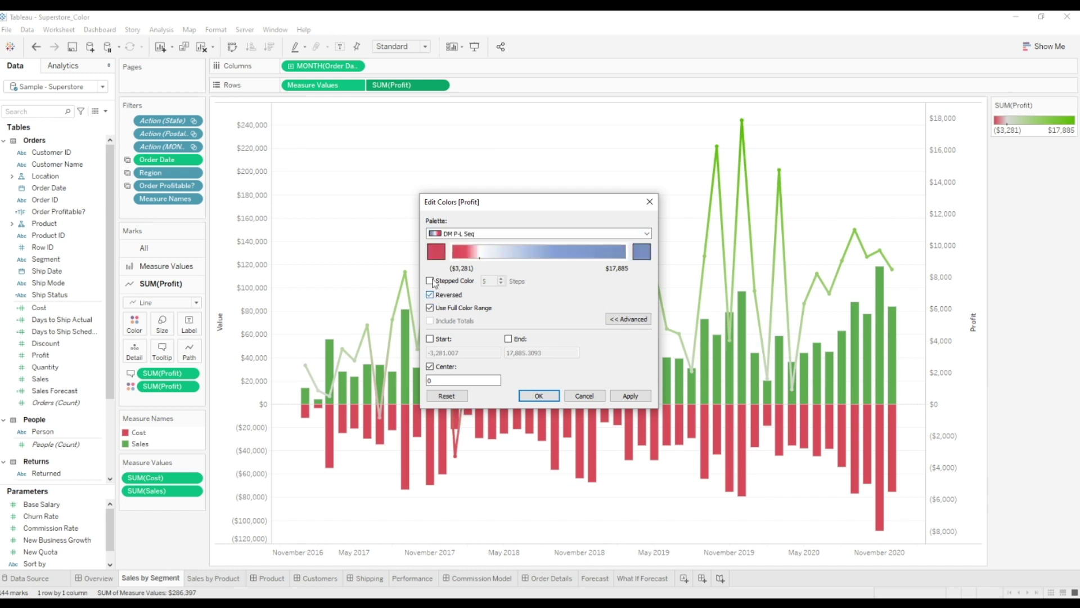
click(433, 381)
click(630, 396)
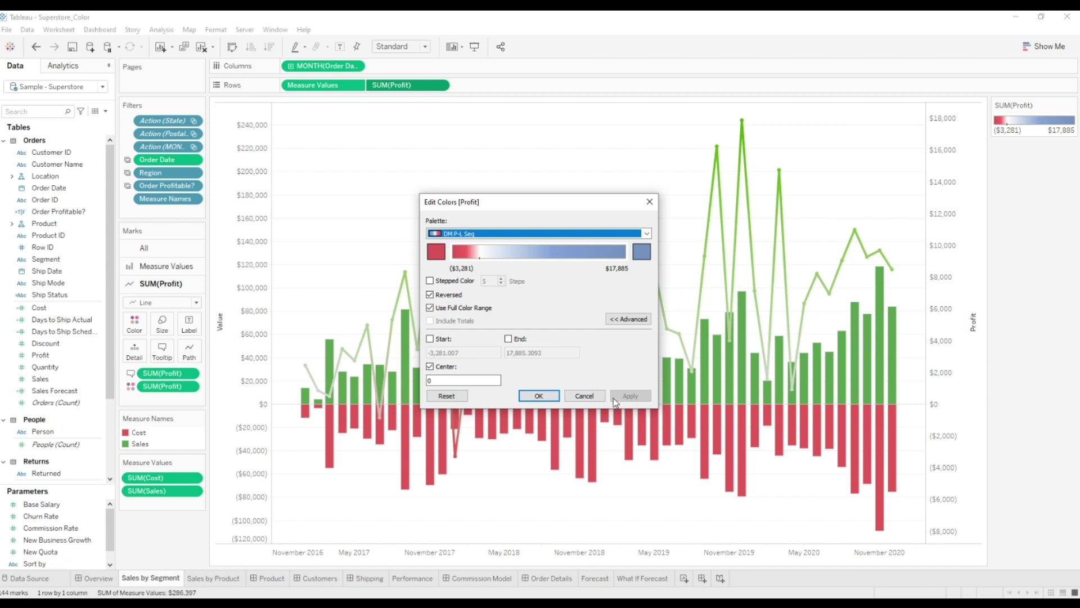
click(539, 396)
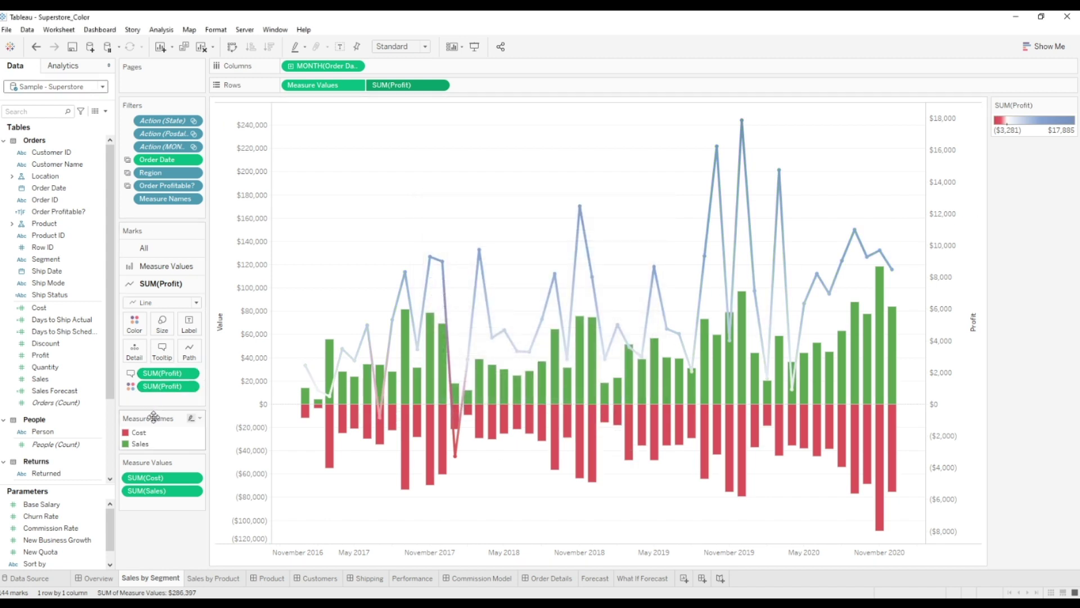
click(325, 85)
- Switch the Cost and Sales bar colours to the Data Meaning palette
click(135, 307)
click(174, 342)
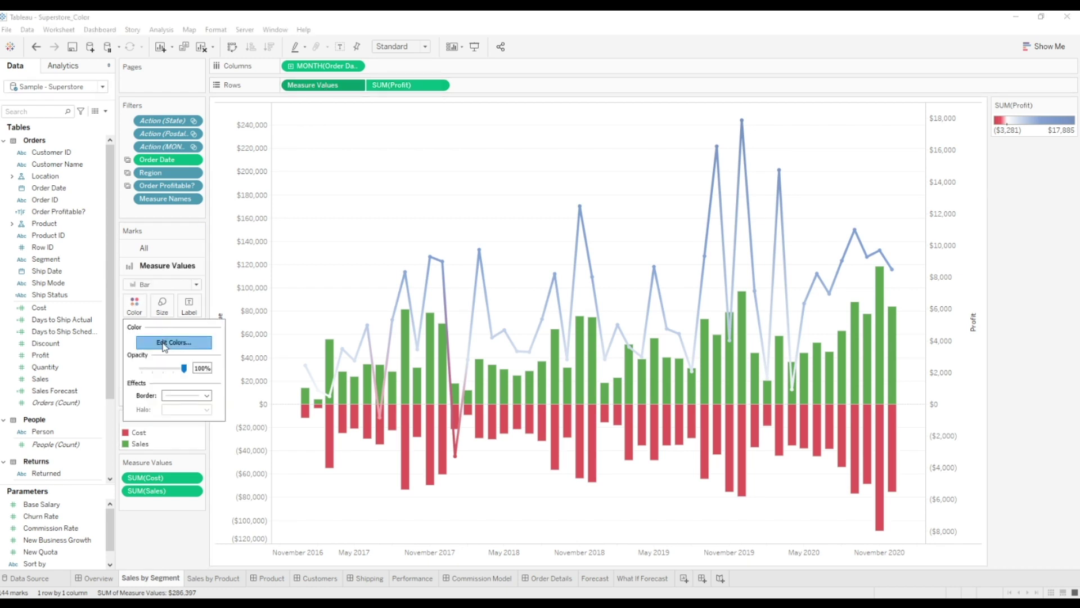
click(408, 213)
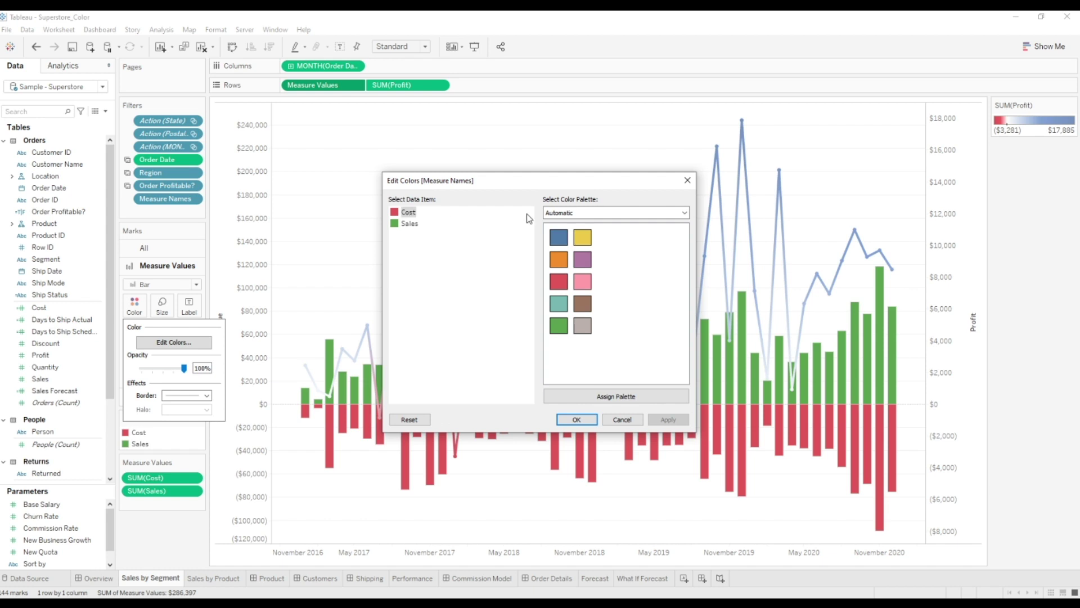
click(563, 212)
scroll(574, 383, down, 1)
click(572, 461)
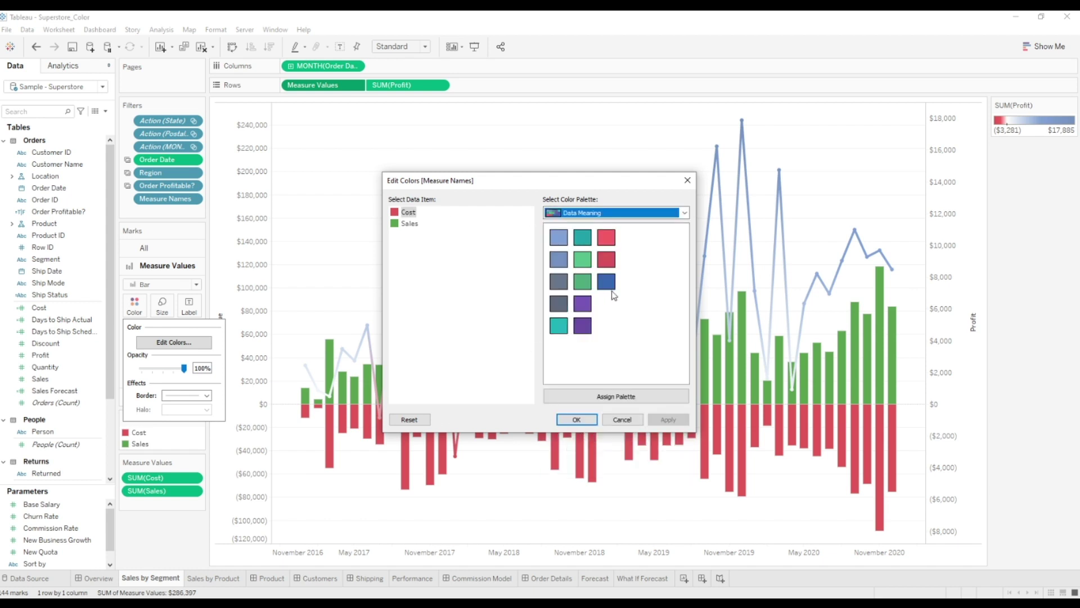
- Make Cost dark red and Sales dark blue, then return to the Executive Overview dashboard
click(606, 259)
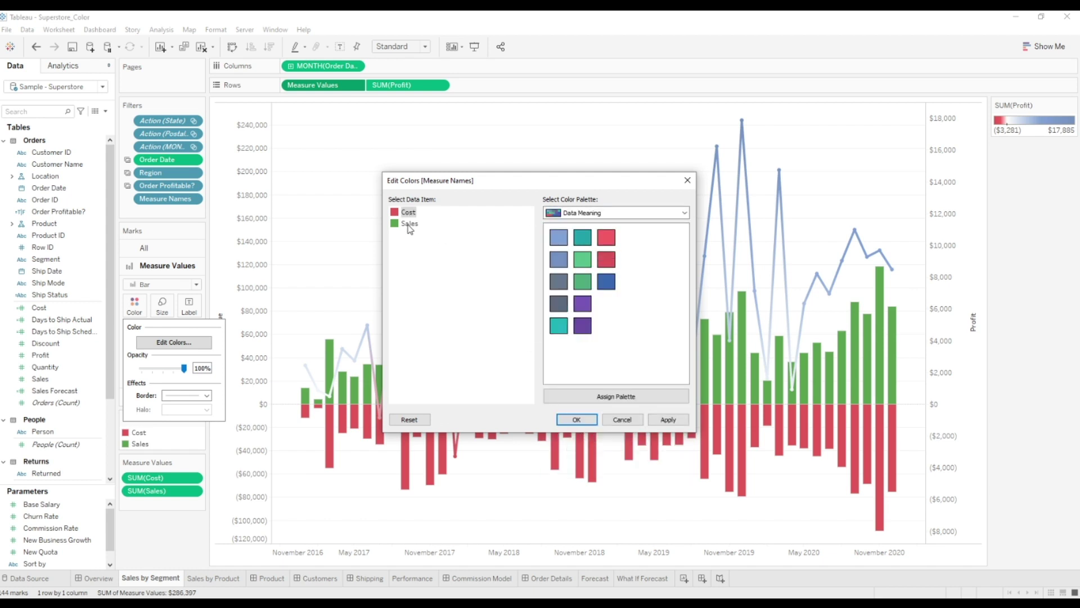
click(410, 225)
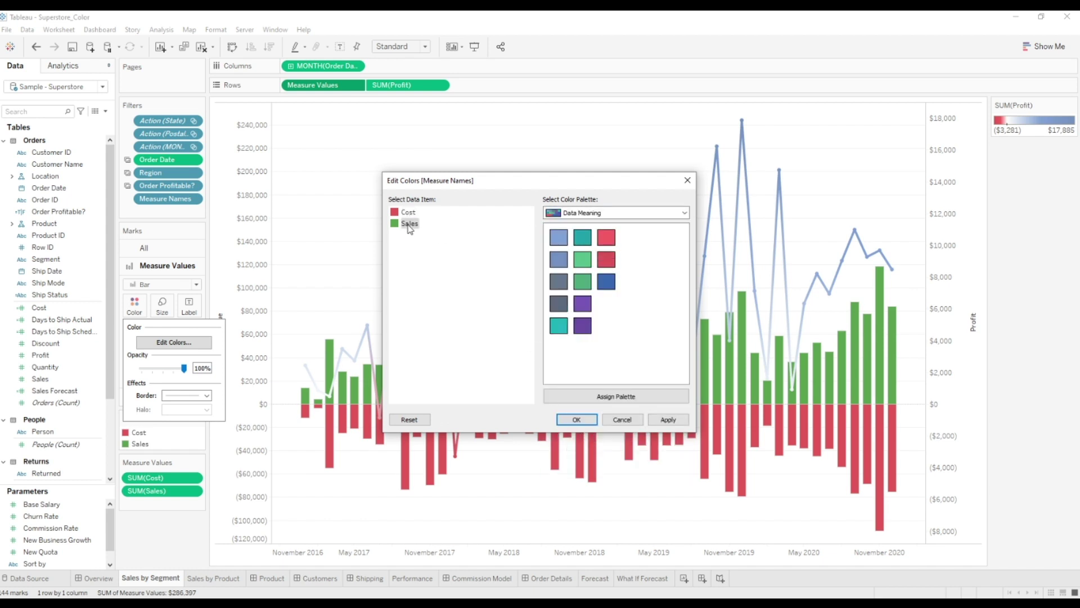
click(607, 278)
click(668, 421)
click(577, 420)
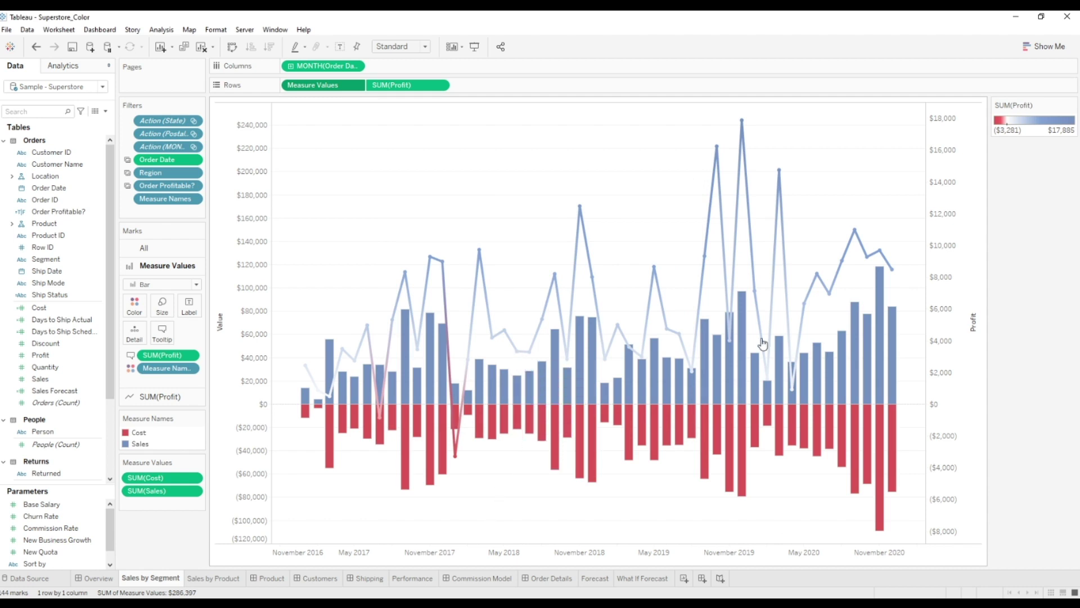
click(97, 579)
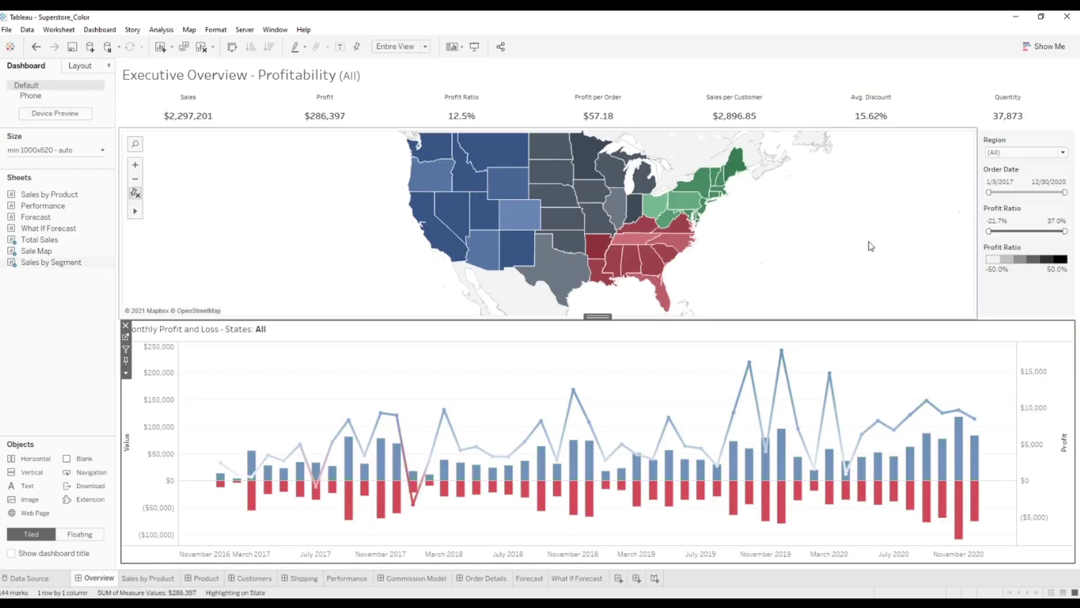